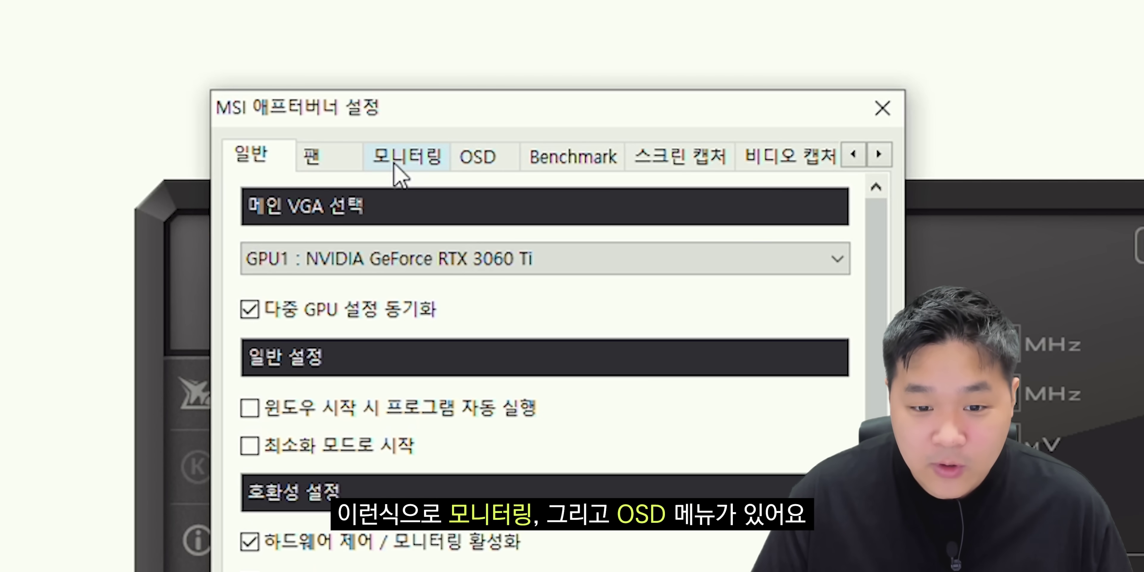
Enable on-screen display for the GPU usage, memory usage and core clock graphs in the monitoring settings and apply the changes
{"action": "left_click", "coordinate": [398, 160]}
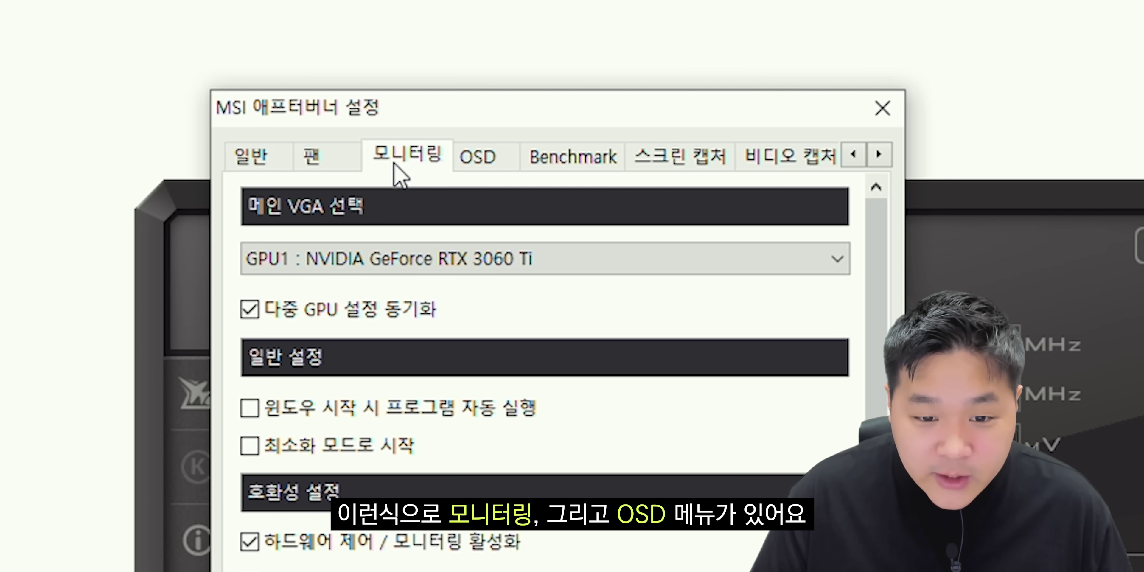
{"action": "left_click", "coordinate": [476, 166]}
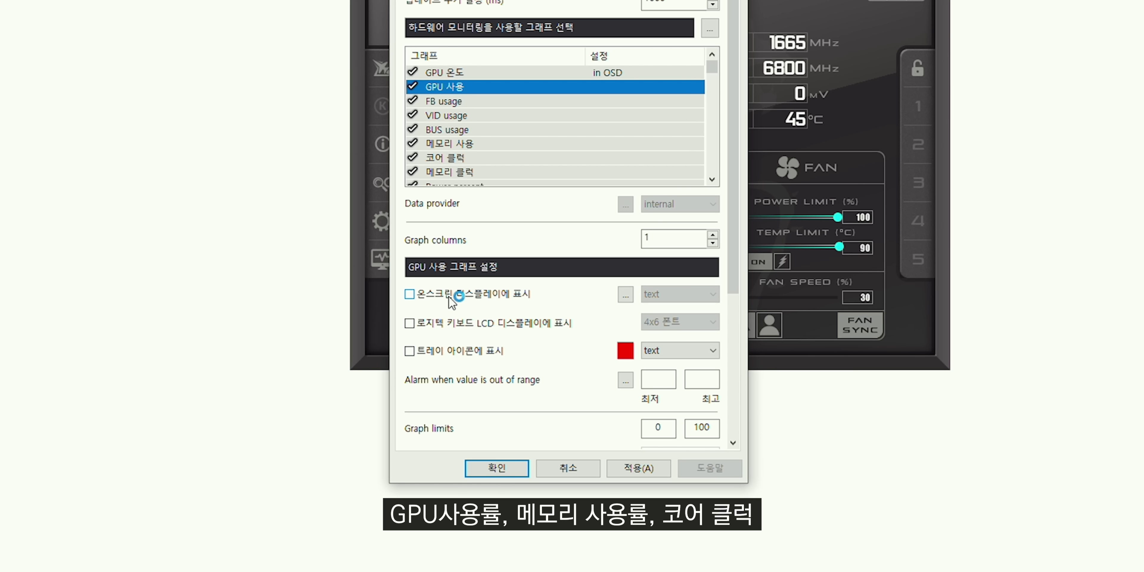
{"action": "left_click", "coordinate": [448, 296]}
{"action": "left_click", "coordinate": [462, 143]}
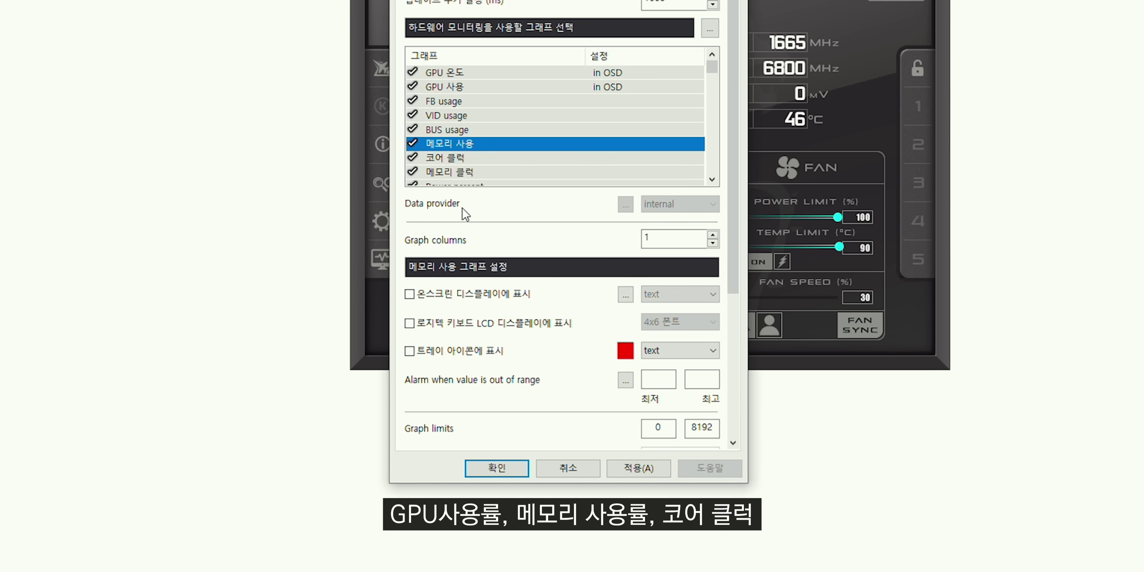
{"action": "left_click", "coordinate": [462, 296]}
{"action": "key", "text": "Down"}
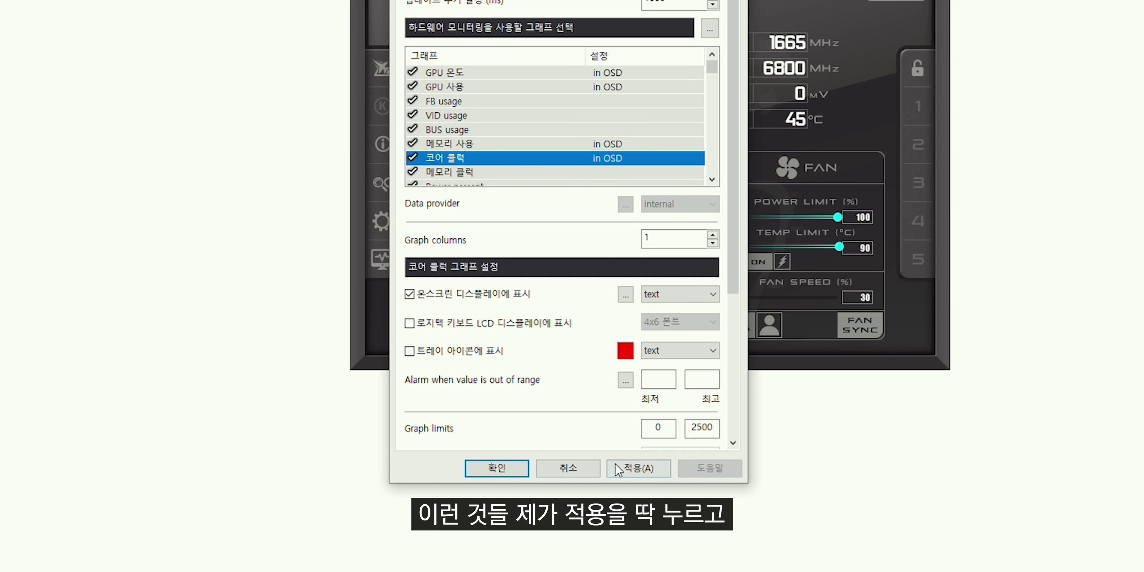
{"action": "left_click", "coordinate": [627, 473]}
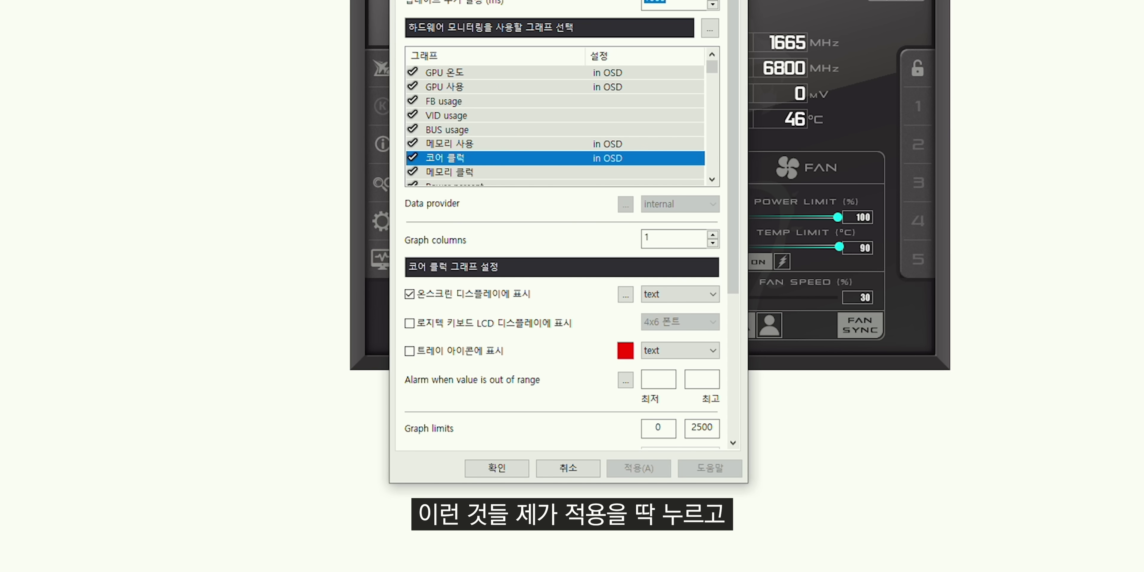
{"action": "left_click", "coordinate": [530, 47]}
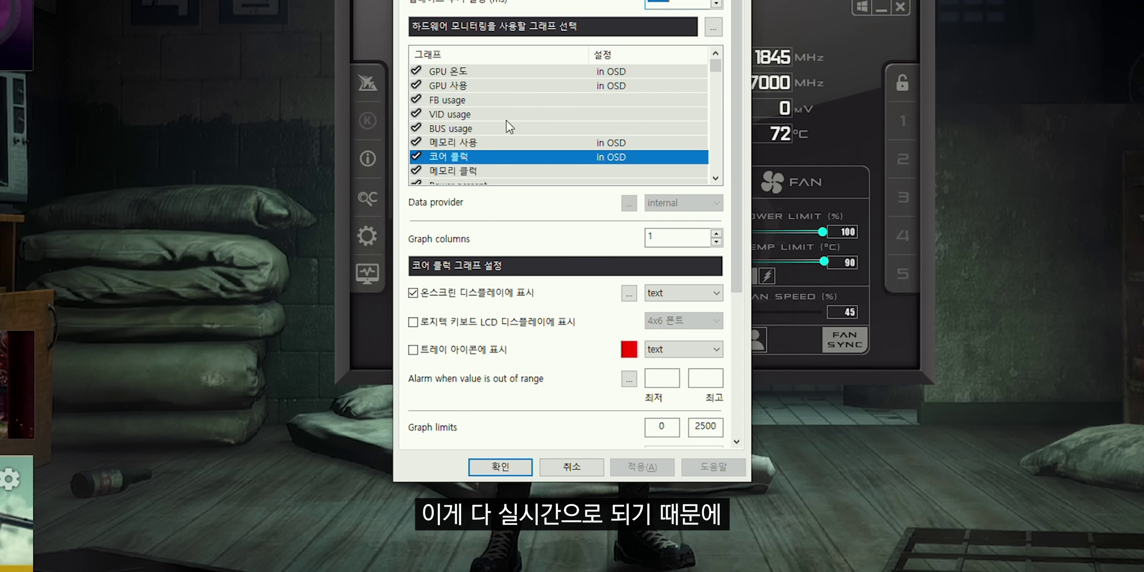
Enable on-screen display for the memory clock graph and apply the change
{"action": "scroll", "coordinate": [508, 120], "scroll_direction": "down", "scroll_amount": 1}
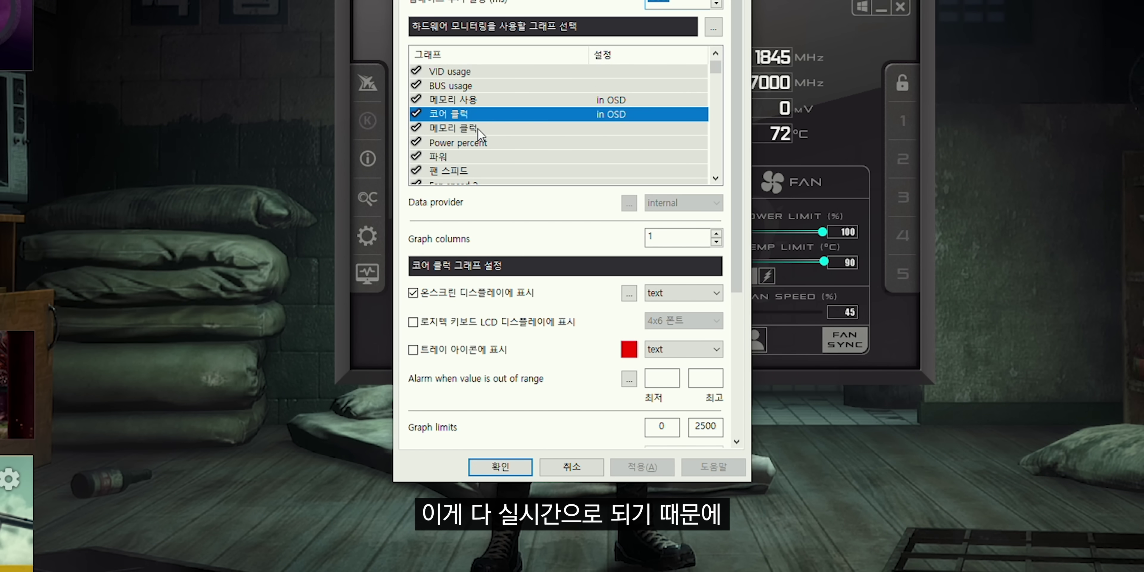
{"action": "left_click", "coordinate": [498, 128]}
{"action": "left_click", "coordinate": [642, 466]}
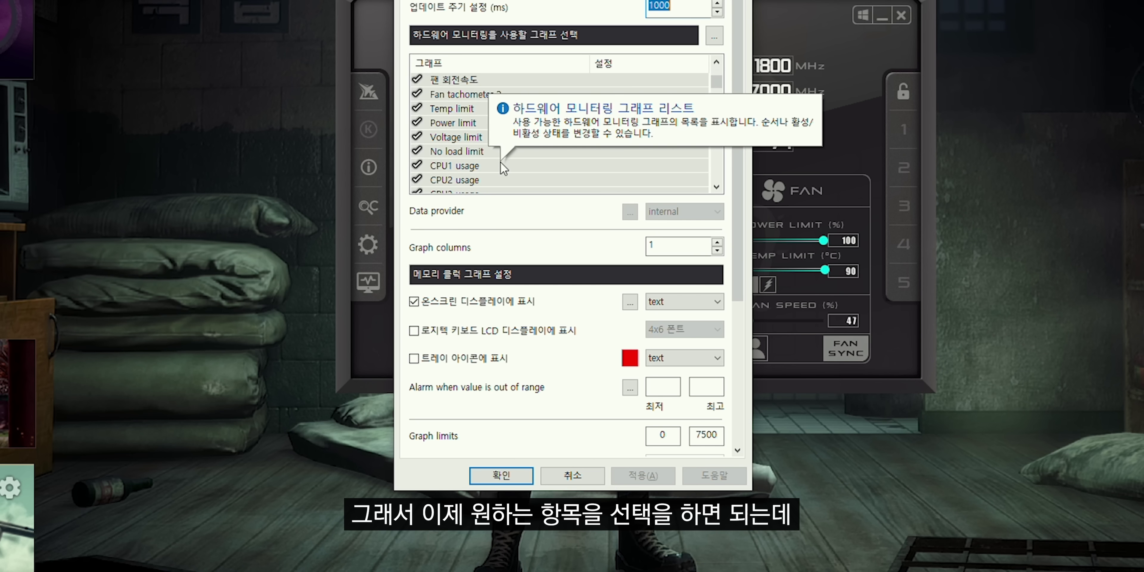
Enable on-screen display for CPU1 usage and move memory usage to the first position in the graph list
{"action": "left_click", "coordinate": [500, 164]}
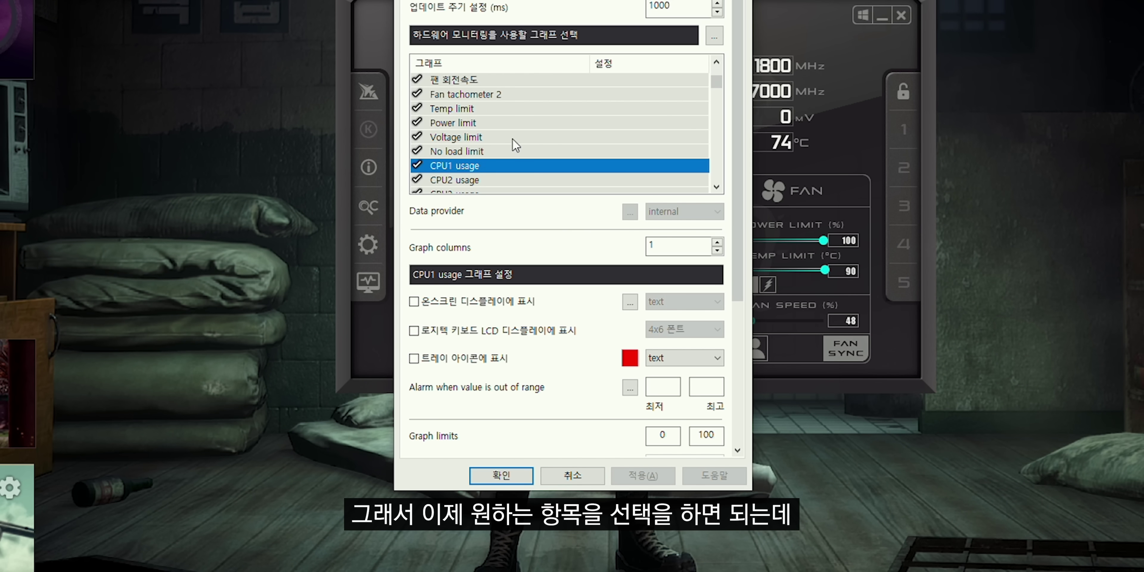
{"action": "left_click", "coordinate": [490, 304]}
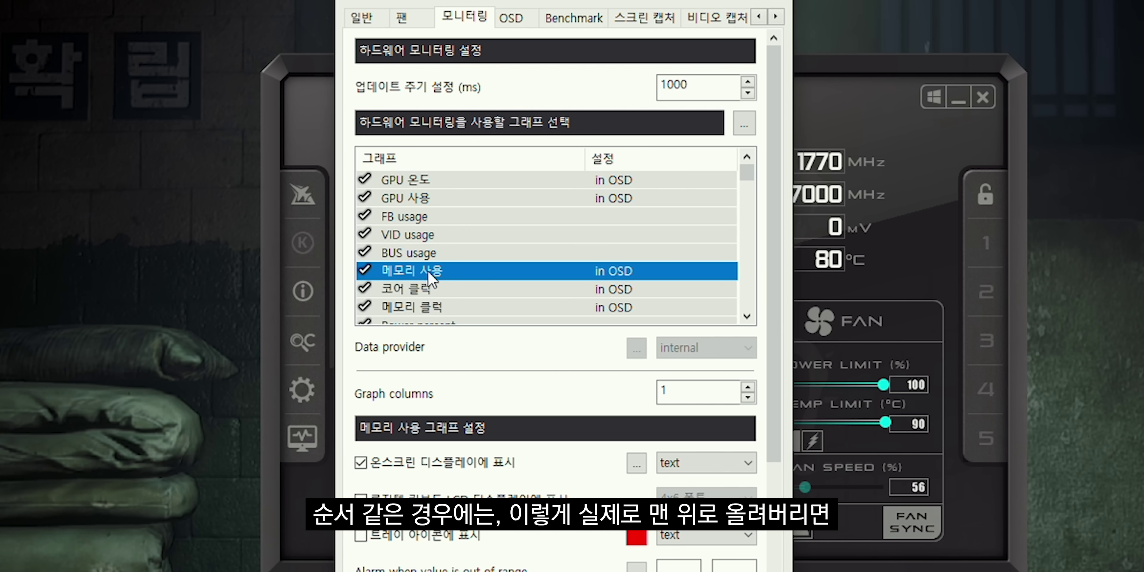
{"action": "left_click_drag", "start_coordinate": [429, 277], "coordinate": [426, 182]}
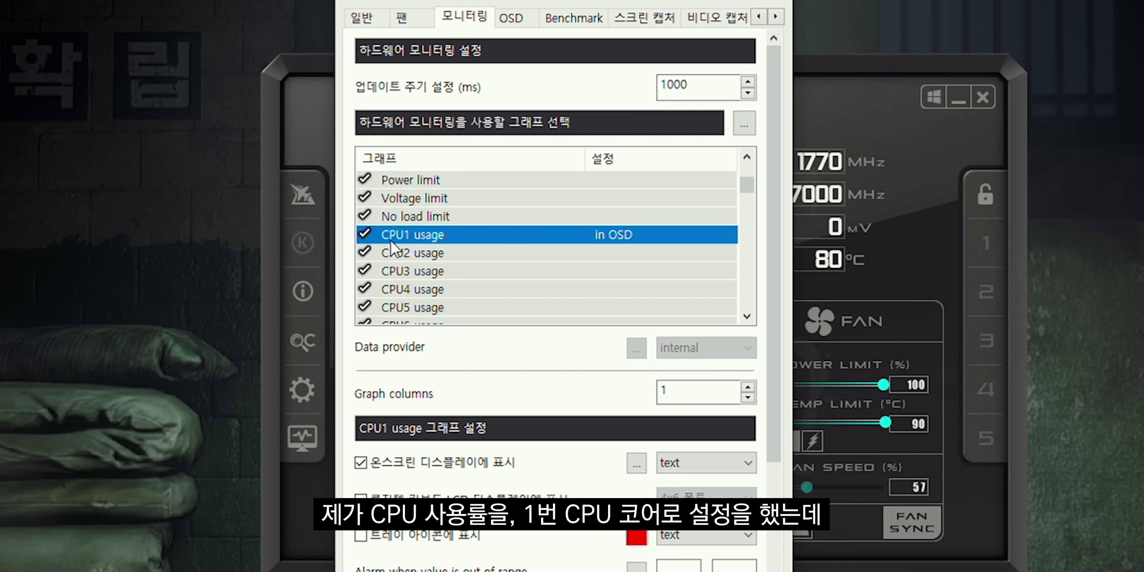
Override the group name of the CPU temperature graph with 5950X
{"action": "scroll", "coordinate": [651, 255], "scroll_direction": "down", "scroll_amount": 10}
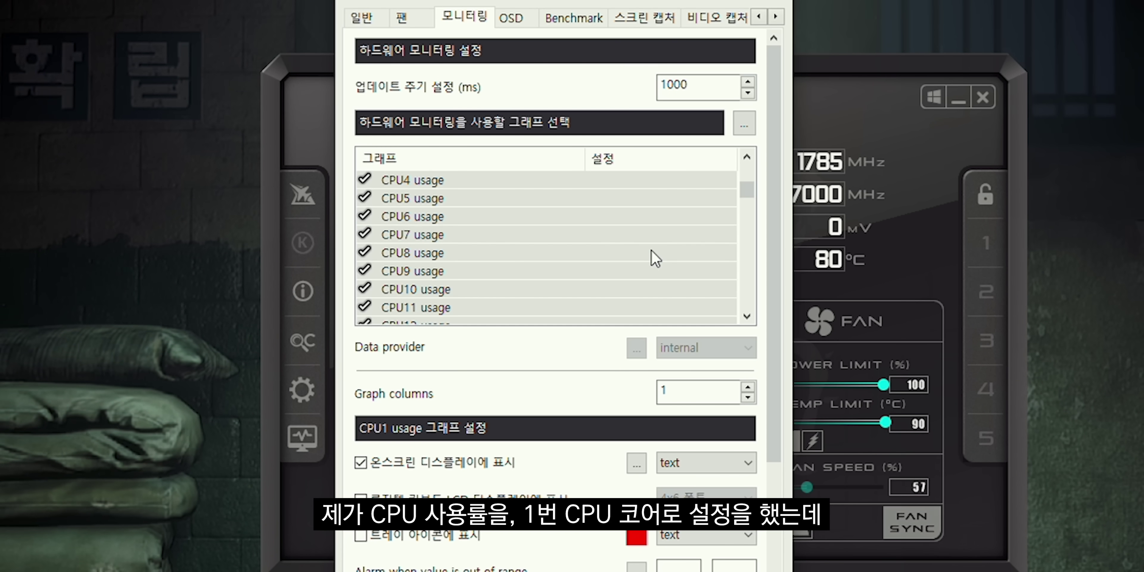
{"action": "scroll", "coordinate": [653, 264], "scroll_direction": "down", "scroll_amount": 1}
{"action": "left_click", "coordinate": [384, 274]}
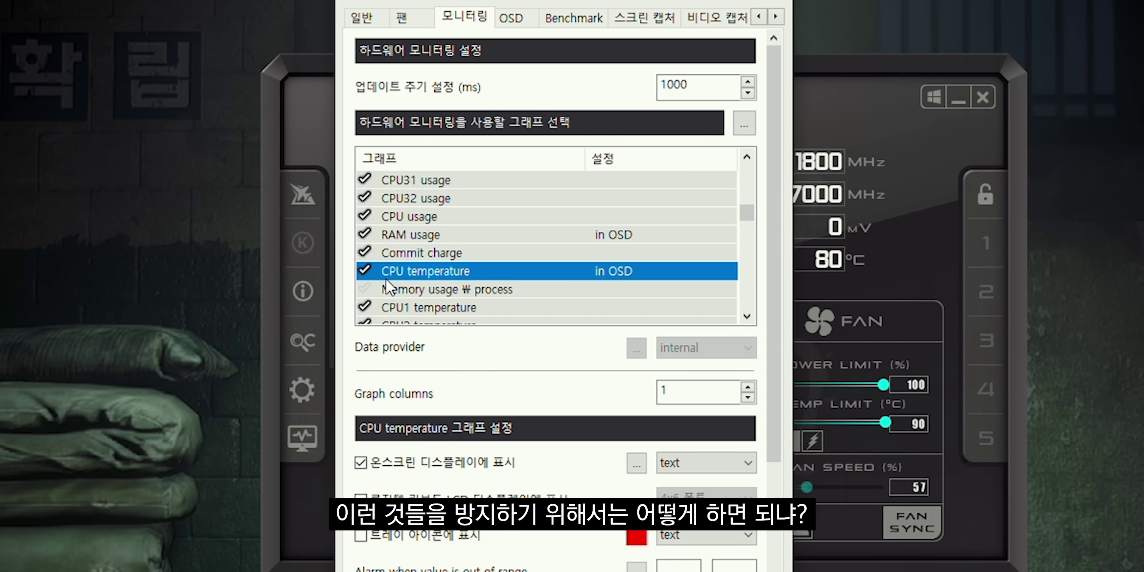
{"action": "left_click_drag", "start_coordinate": [769, 439], "coordinate": [781, 533]}
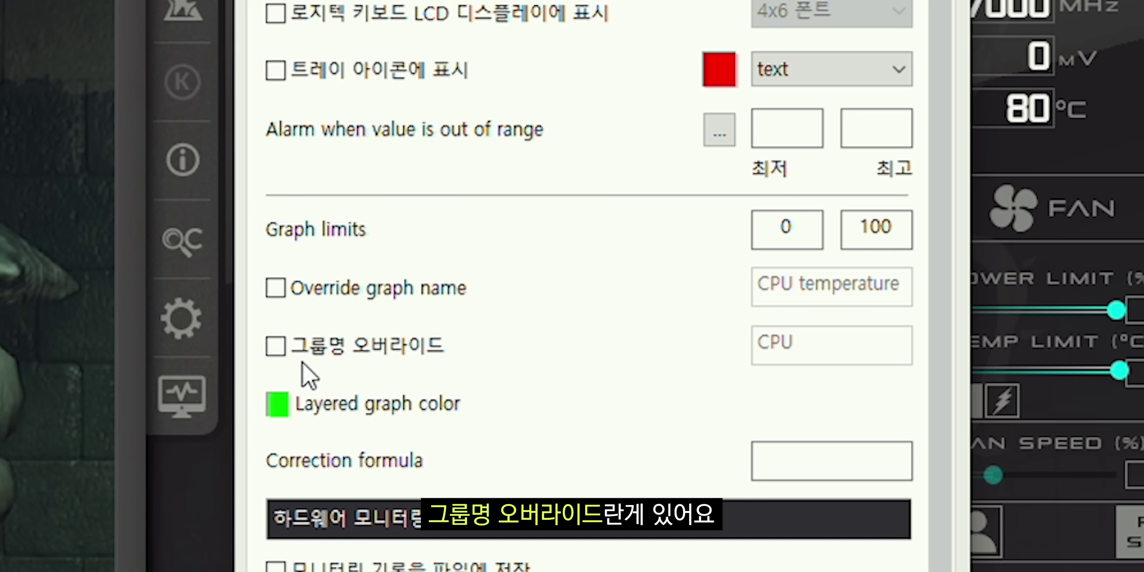
{"action": "left_click", "coordinate": [330, 359]}
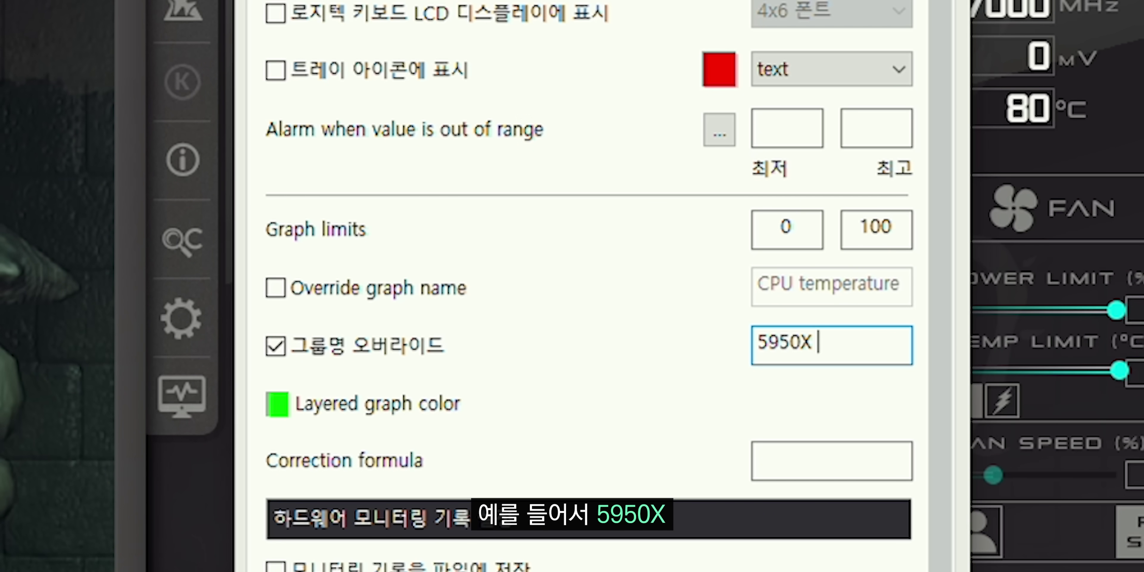
{"action": "key", "text": "ctrl+a"}
{"action": "left_click", "coordinate": [830, 350]}
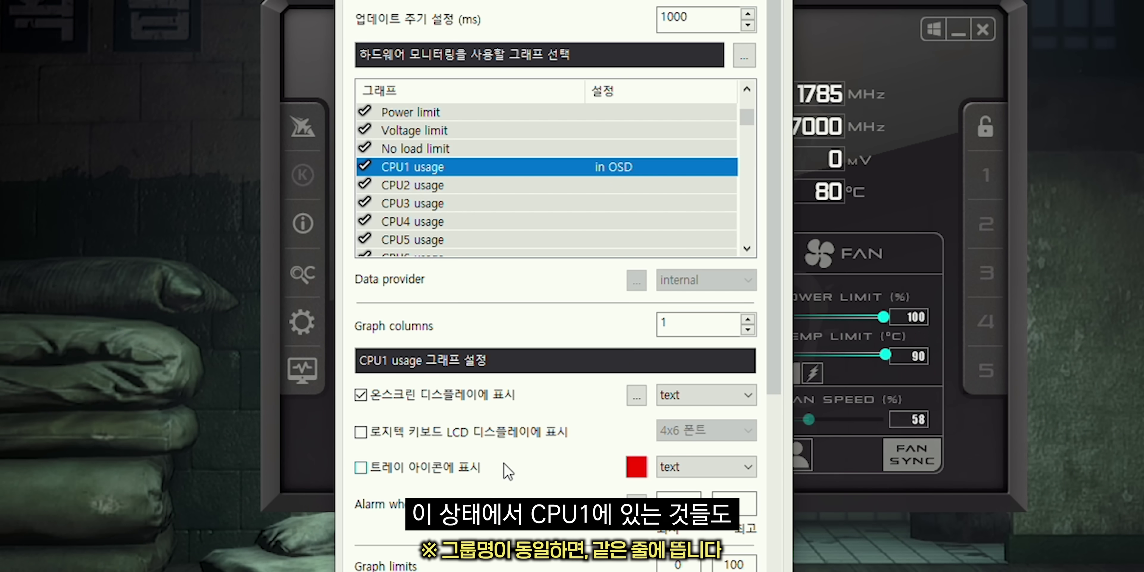
Override the group name of the CPU1 usage graph with 5950X
{"action": "left_click_drag", "start_coordinate": [773, 371], "coordinate": [773, 441]}
{"action": "left_click", "coordinate": [360, 440]}
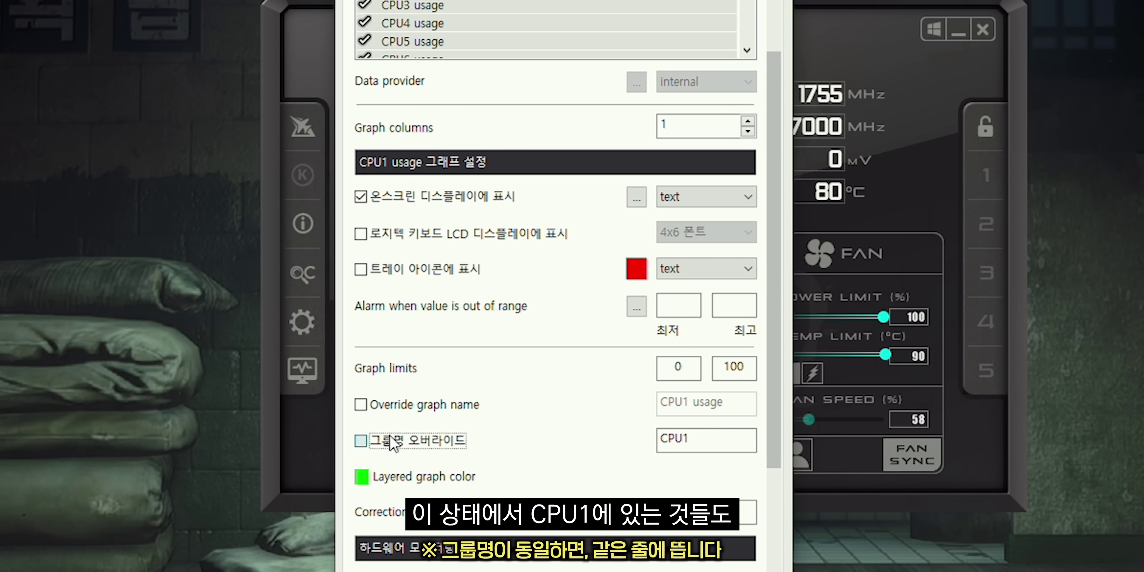
{"action": "double_click", "coordinate": [698, 450]}
{"action": "type", "text": "5950X"}
{"action": "scroll", "coordinate": [738, 262], "scroll_direction": "up", "scroll_amount": 5}
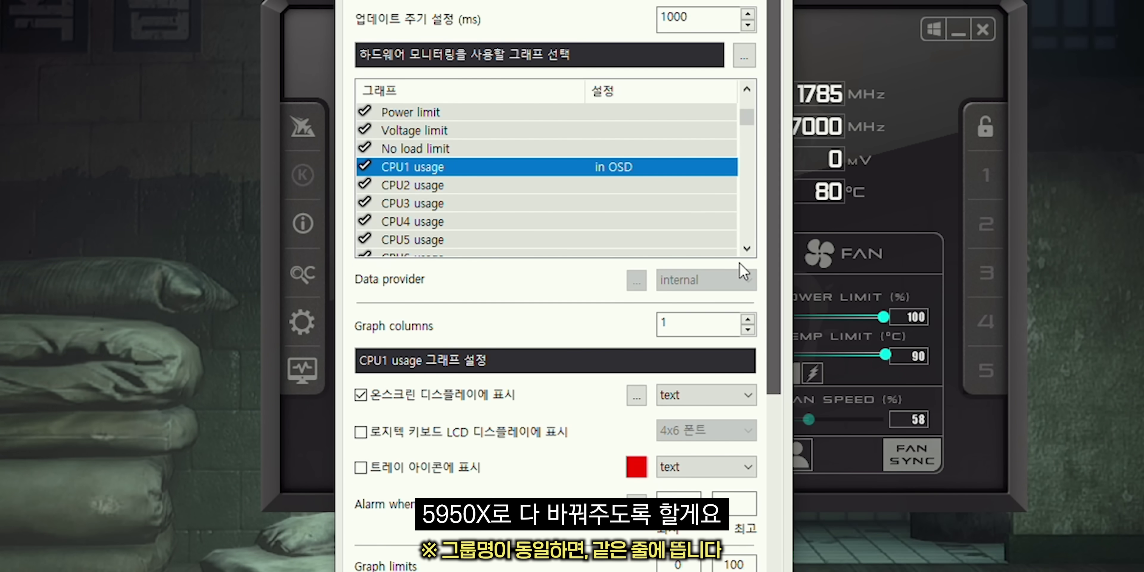
Activate the frame rate, Framerate Avg and Framerate 1% Low graphs and show them in the on-screen display
{"action": "left_click_drag", "start_coordinate": [743, 120], "coordinate": [742, 146]}
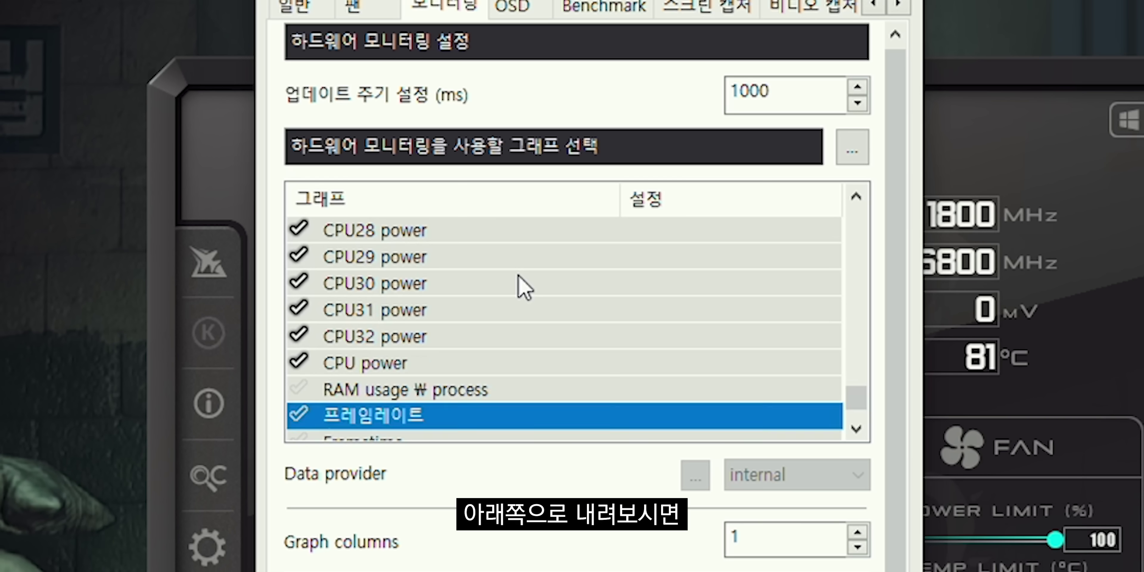
{"action": "scroll", "coordinate": [535, 264], "scroll_direction": "down", "scroll_amount": 2}
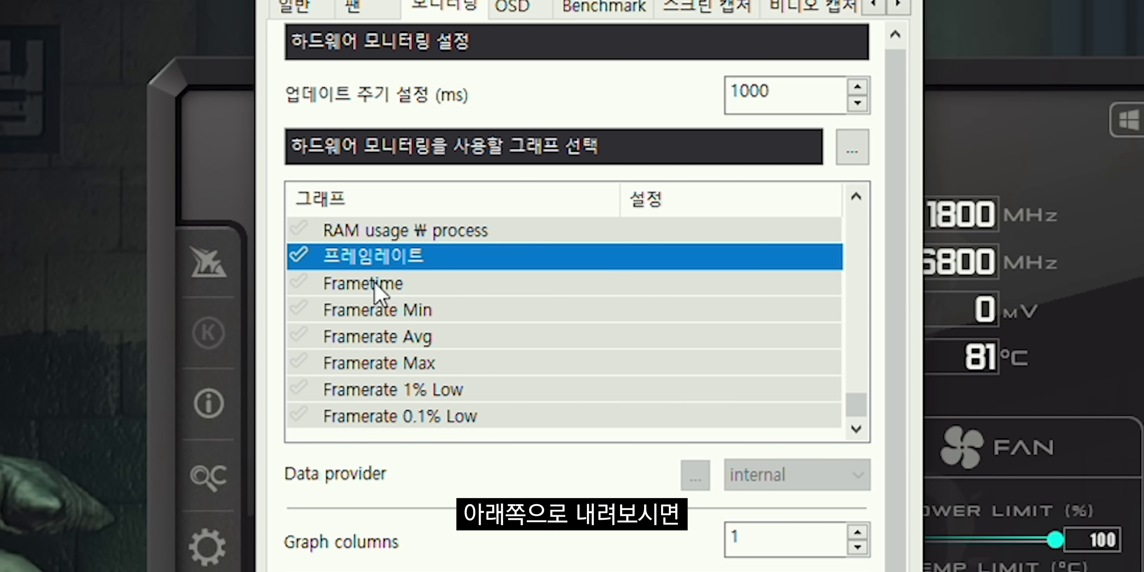
{"action": "left_click", "coordinate": [294, 265]}
{"action": "left_click", "coordinate": [349, 316]}
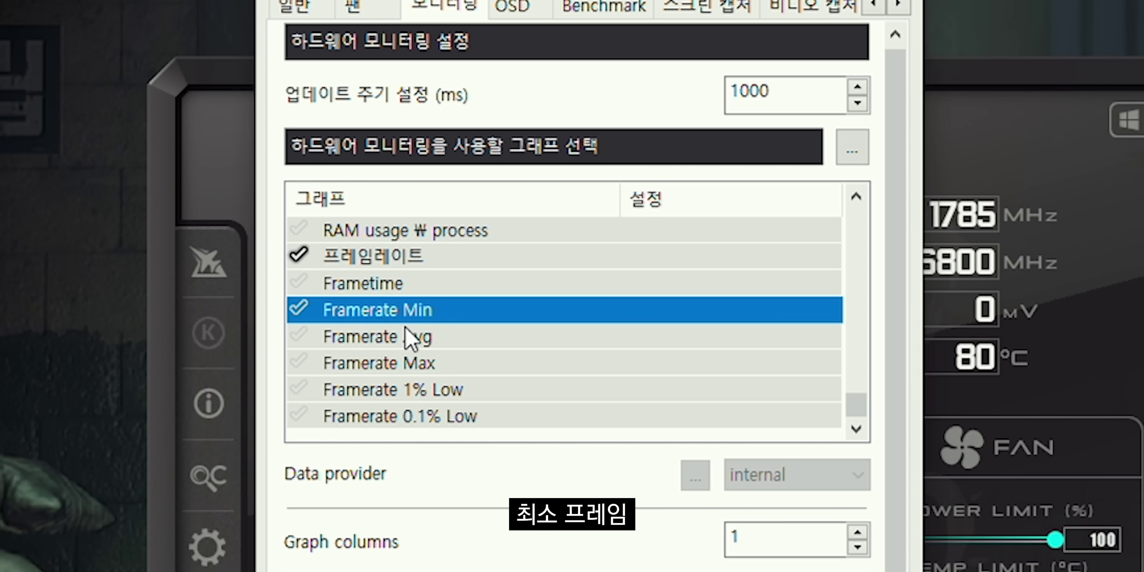
{"action": "left_click", "coordinate": [324, 337]}
{"action": "left_click", "coordinate": [301, 340]}
{"action": "left_click", "coordinate": [343, 365]}
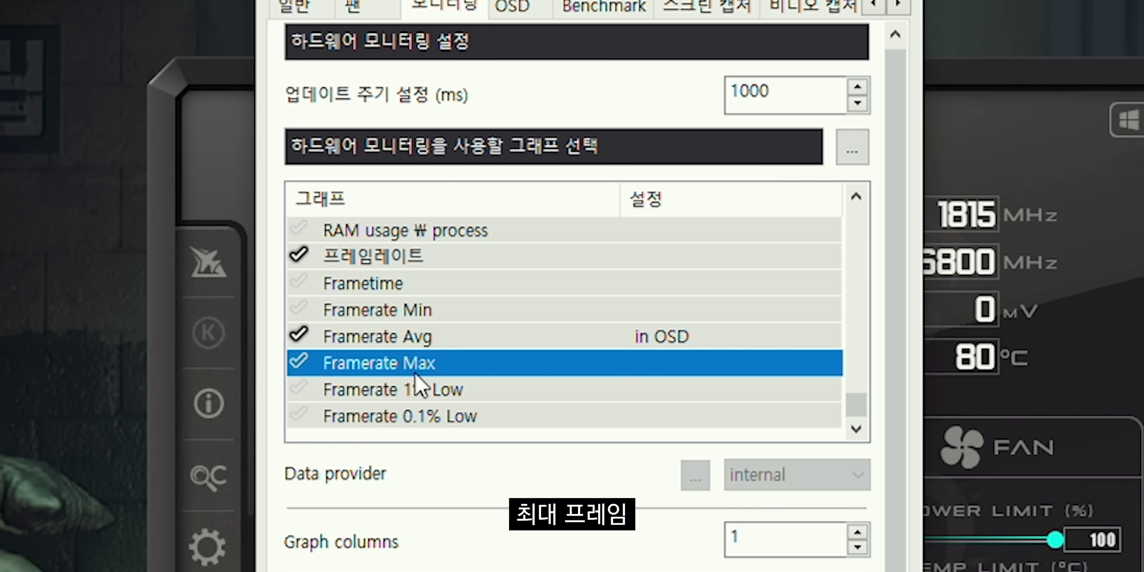
{"action": "left_click", "coordinate": [400, 389]}
{"action": "left_click", "coordinate": [300, 388]}
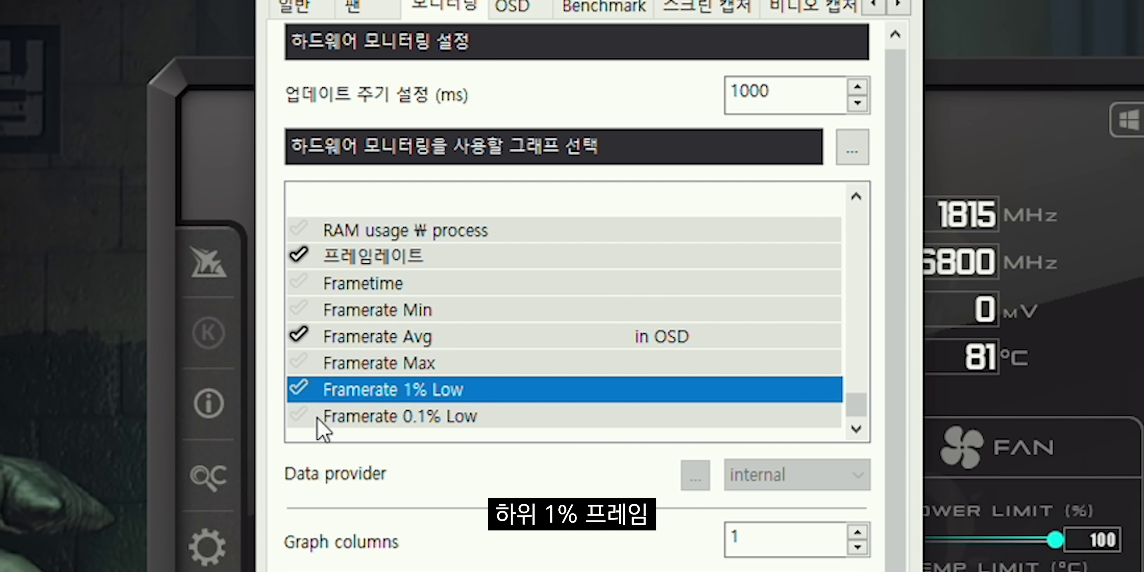
{"action": "left_click", "coordinate": [377, 264]}
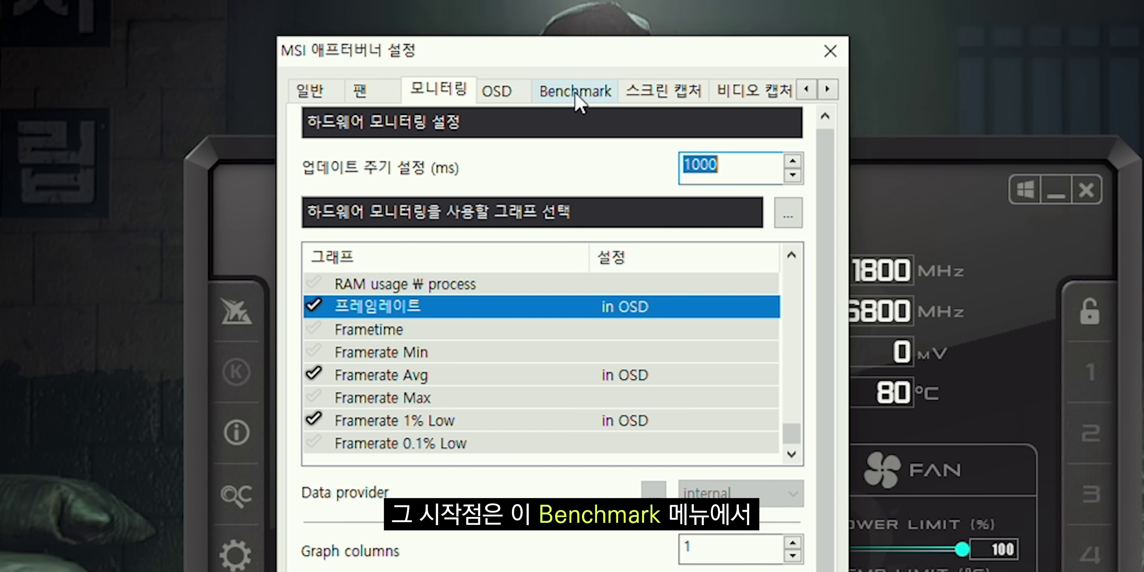
Open the Benchmark settings and examine the Begin recording hotkey
{"action": "left_click", "coordinate": [576, 96]}
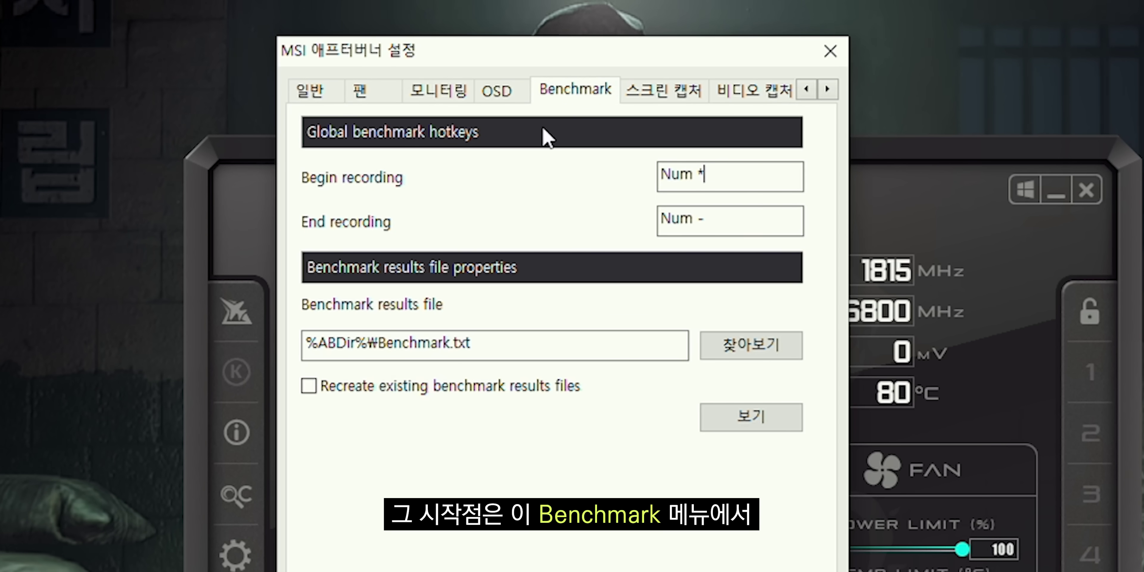
{"action": "left_click", "coordinate": [744, 180]}
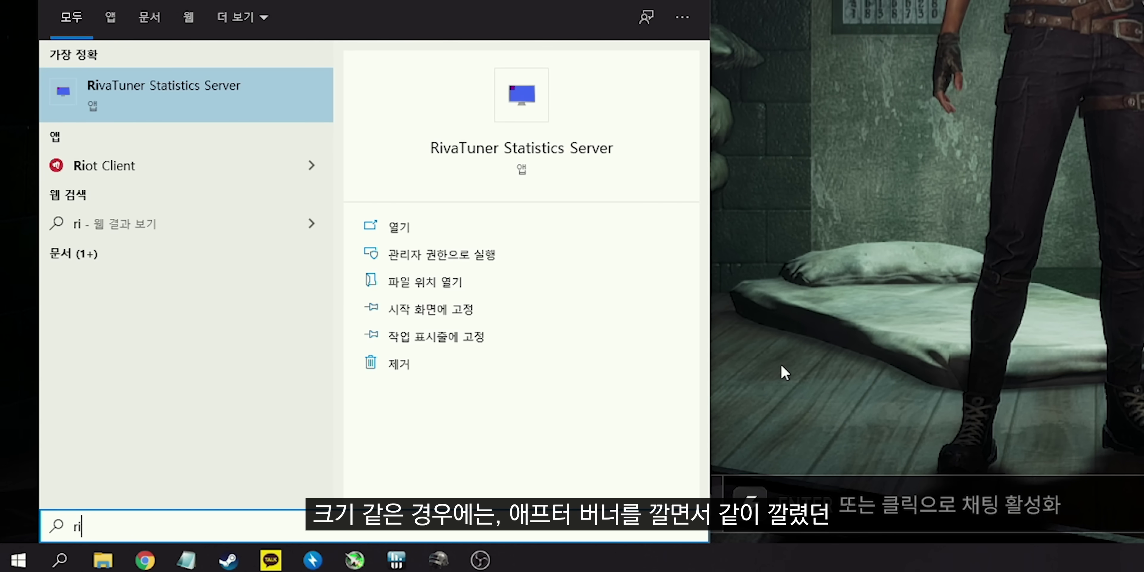
Search Windows for "riva", launch RivaTuner Statistics Server and allow it to make changes to the device
{"action": "type", "text": "va"}
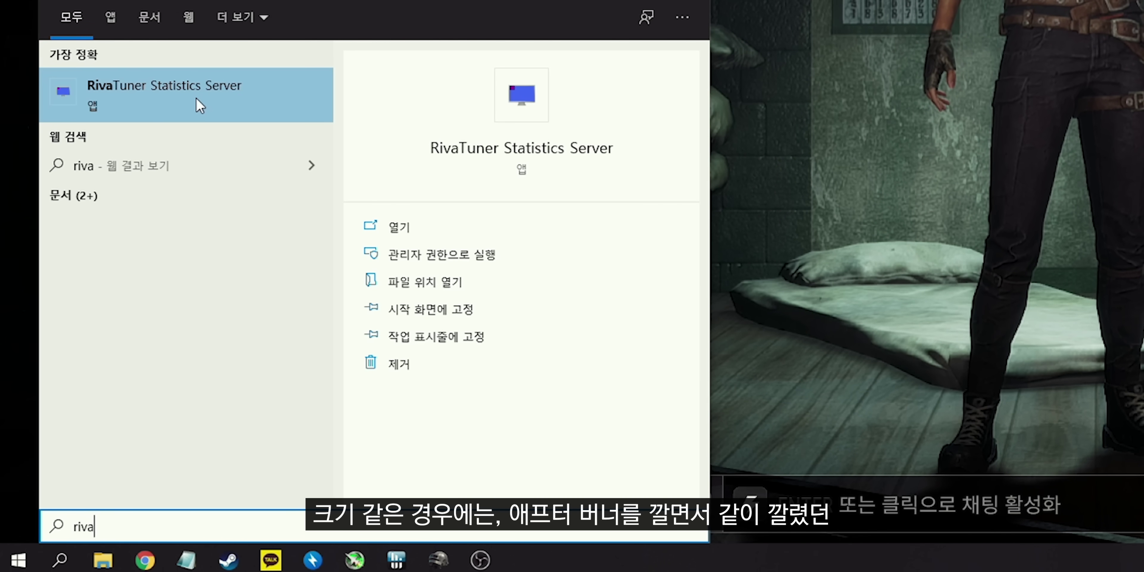
{"action": "left_click", "coordinate": [146, 102]}
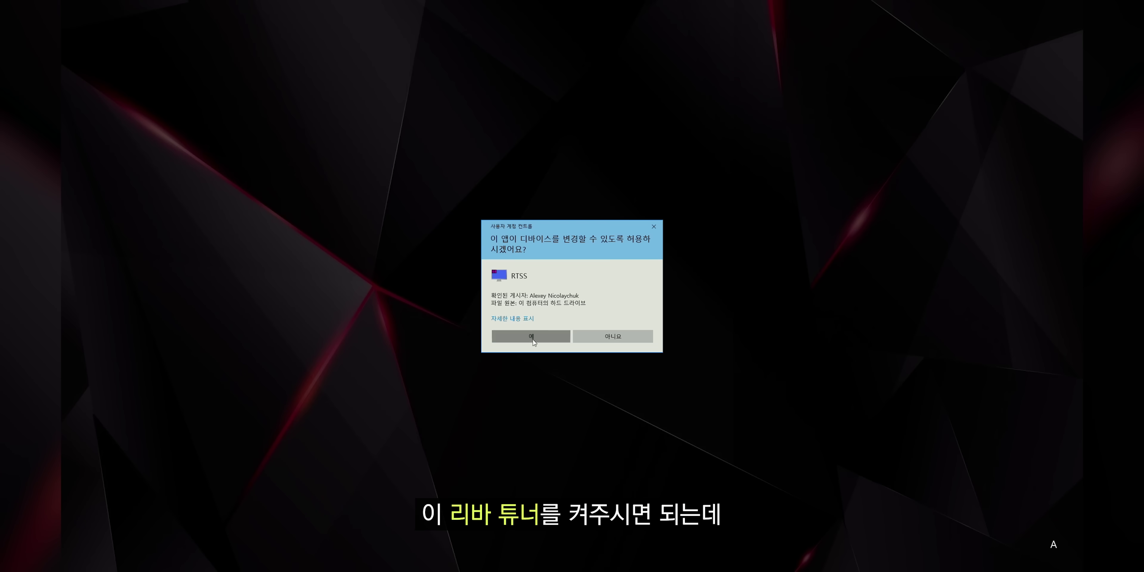
{"action": "left_click", "coordinate": [532, 338]}
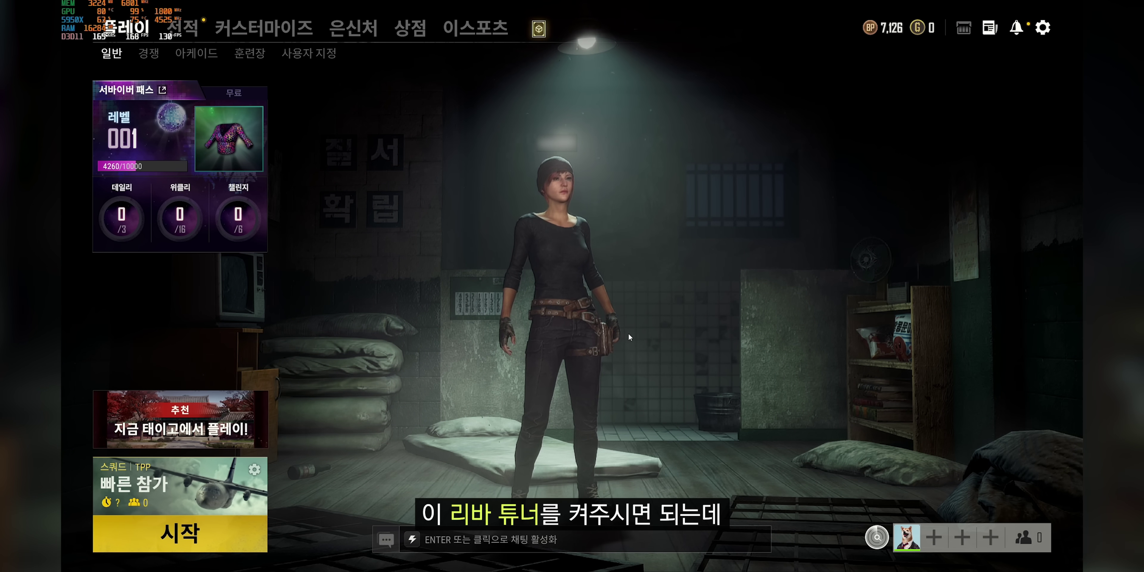
Bring up the RivaTuner Statistics Server window from its running background instance over the game
{"action": "key", "text": "super"}
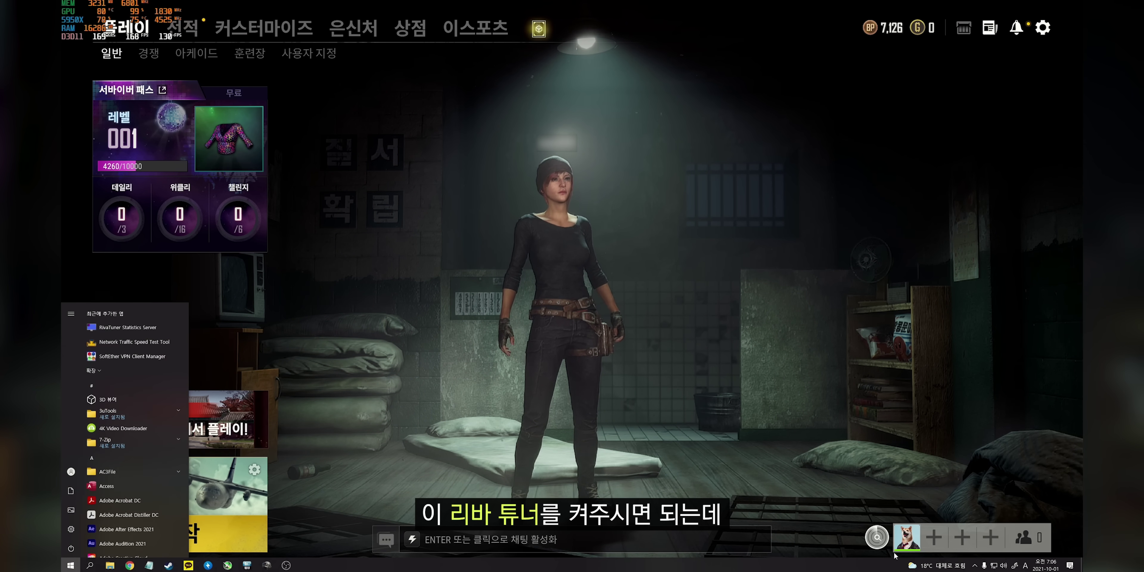
{"action": "left_click", "coordinate": [975, 565]}
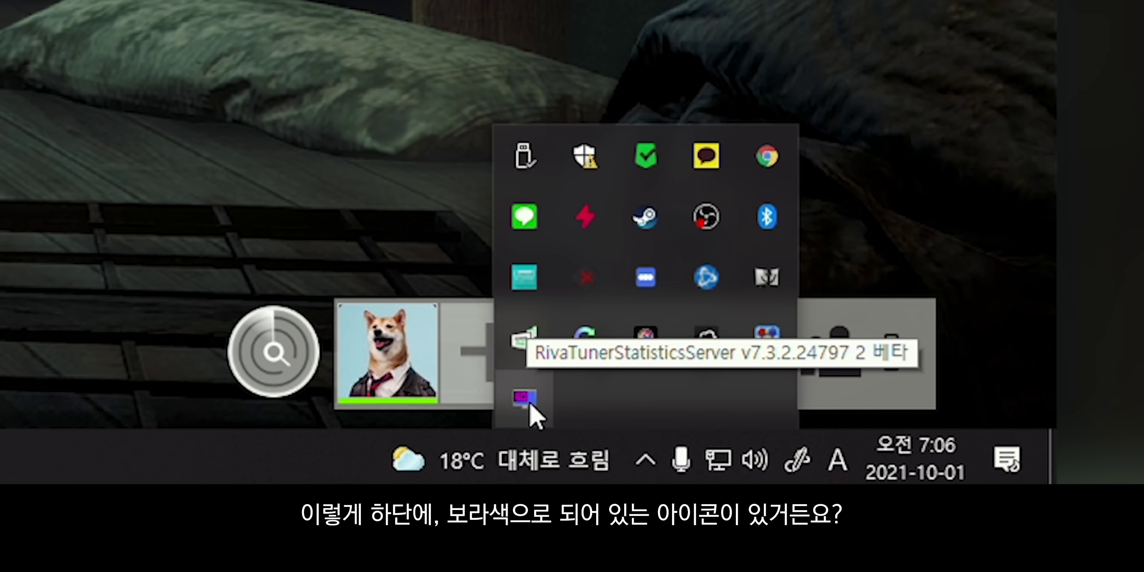
{"action": "left_click_drag", "start_coordinate": [630, 137], "coordinate": [610, 135]}
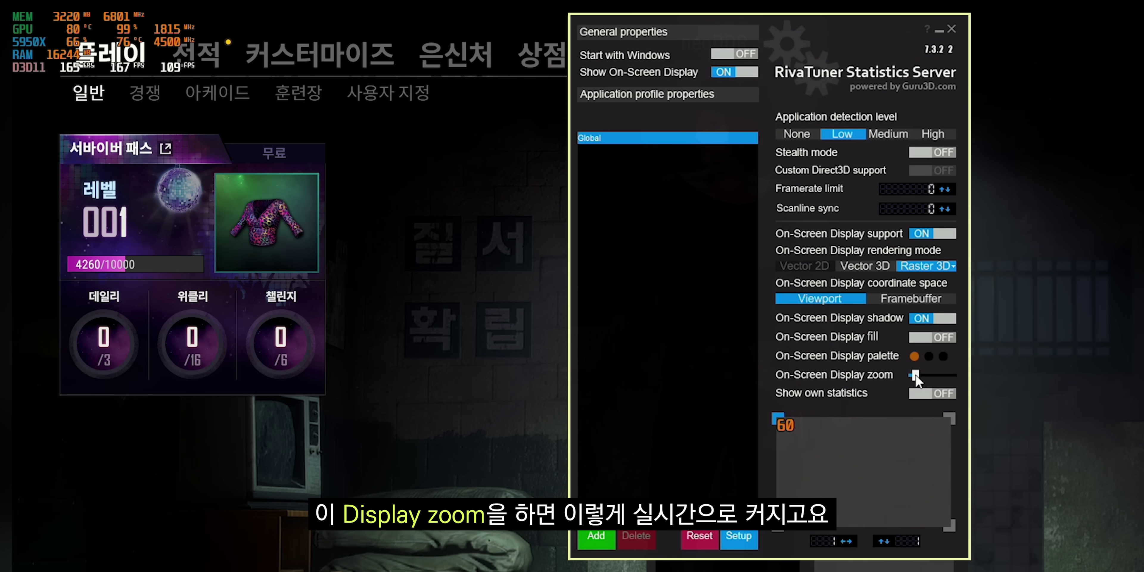
Enlarge the on-screen display zoom and set the display's position offset to 4 horizontally and 5 vertically
{"action": "left_click_drag", "start_coordinate": [660, 317], "coordinate": [661, 317]}
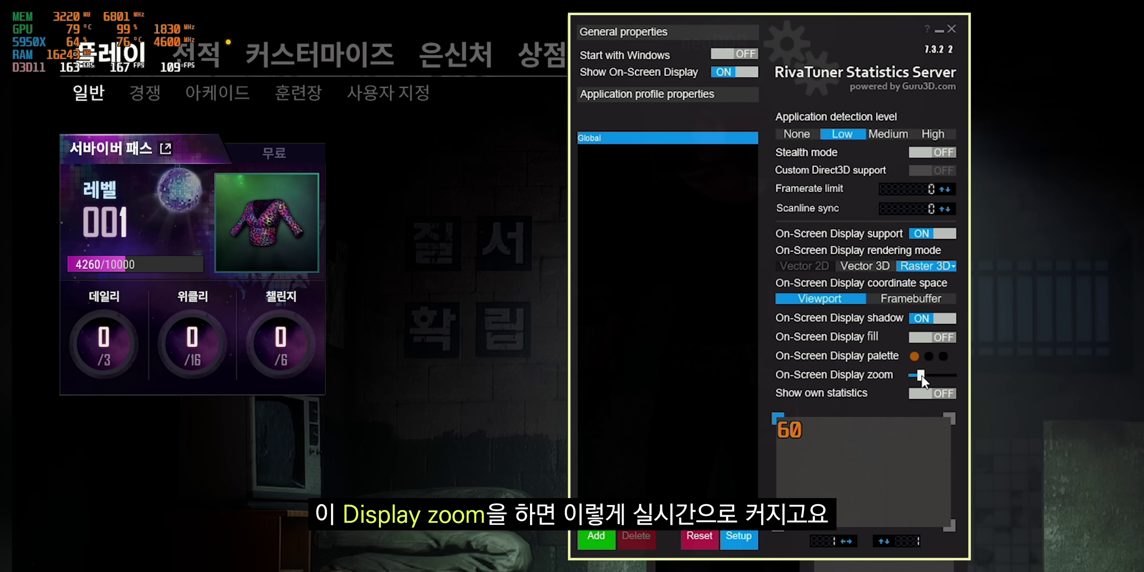
{"action": "left_click_drag", "start_coordinate": [920, 376], "coordinate": [923, 376]}
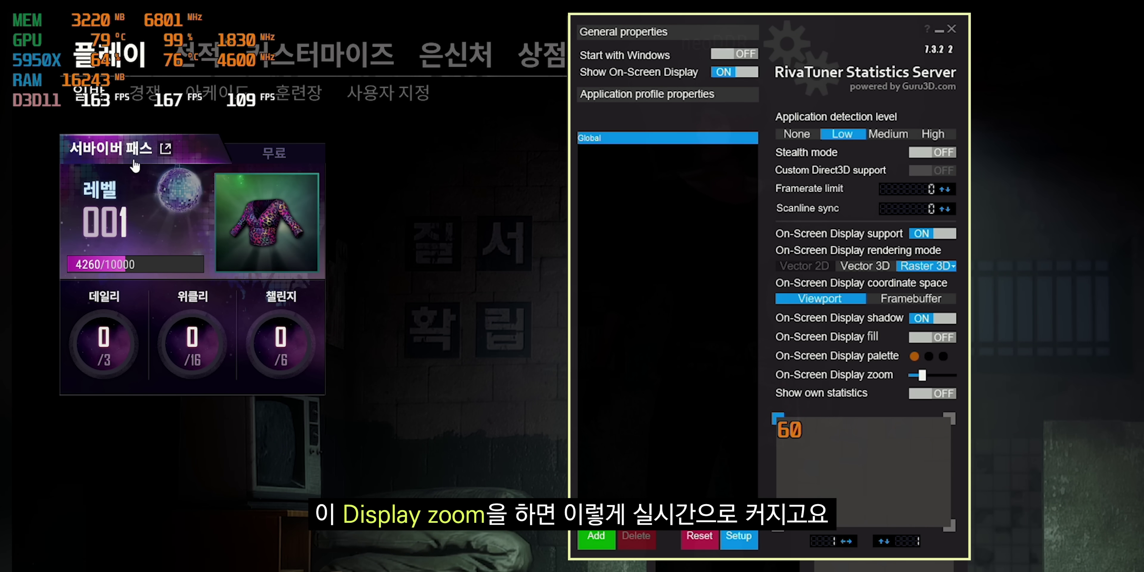
{"action": "left_click", "coordinate": [851, 539]}
{"action": "left_click", "coordinate": [883, 542]}
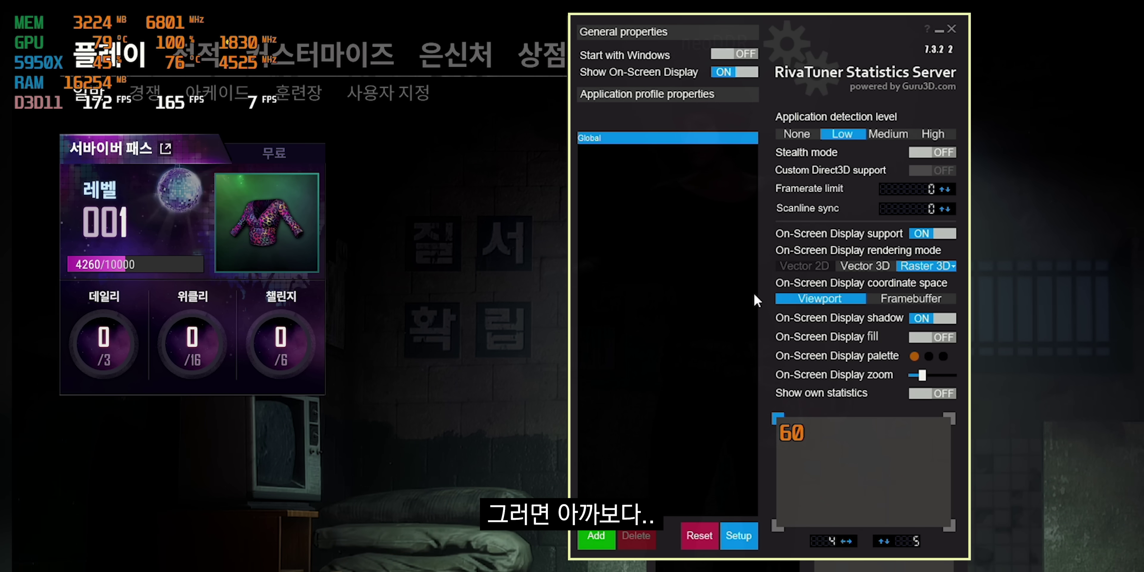
Increase the on-screen display zoom further in the global profile
{"action": "left_click_drag", "start_coordinate": [920, 376], "coordinate": [941, 377]}
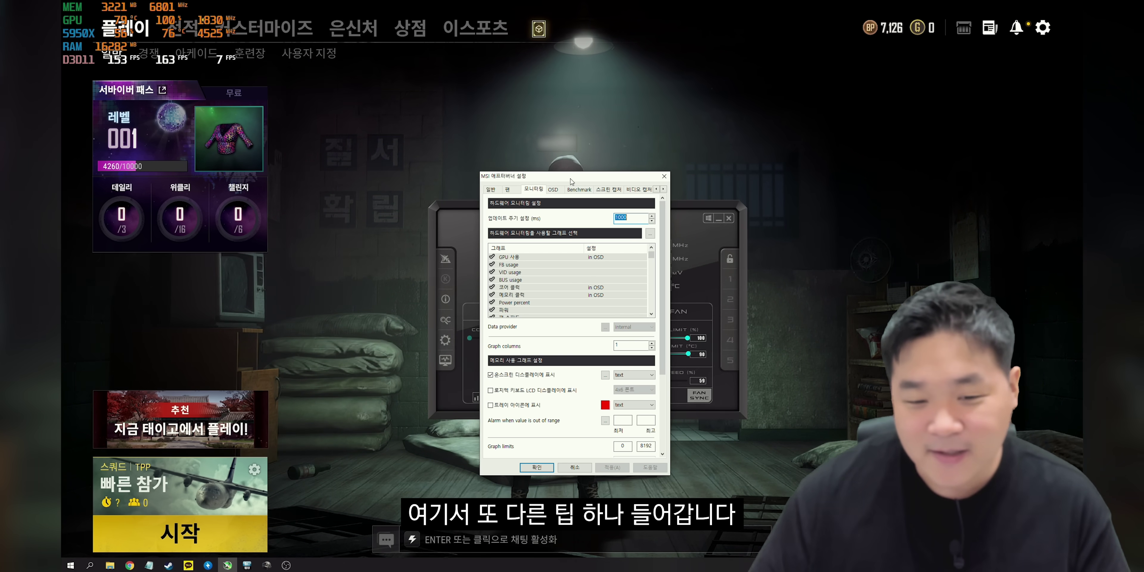
Review the available monitoring graphs and enable the HwInfo.dll hardware monitoring plugin in MSI Afterburner
{"action": "scroll", "coordinate": [636, 274], "scroll_direction": "down", "scroll_amount": 2}
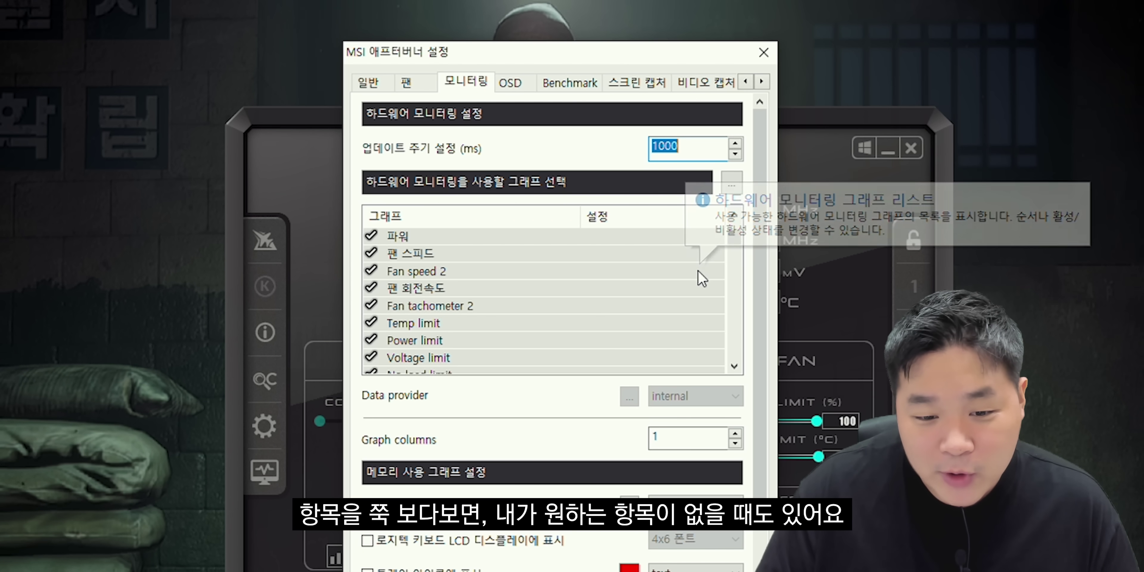
{"action": "scroll", "coordinate": [701, 278], "scroll_direction": "down", "scroll_amount": 15}
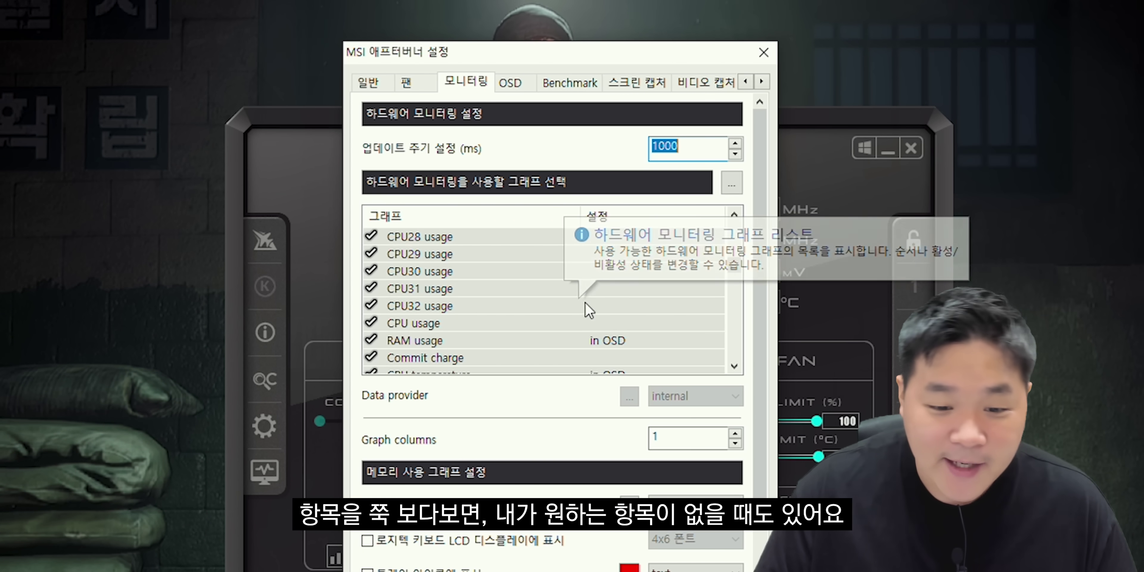
{"action": "scroll", "coordinate": [568, 342], "scroll_direction": "down", "scroll_amount": 15}
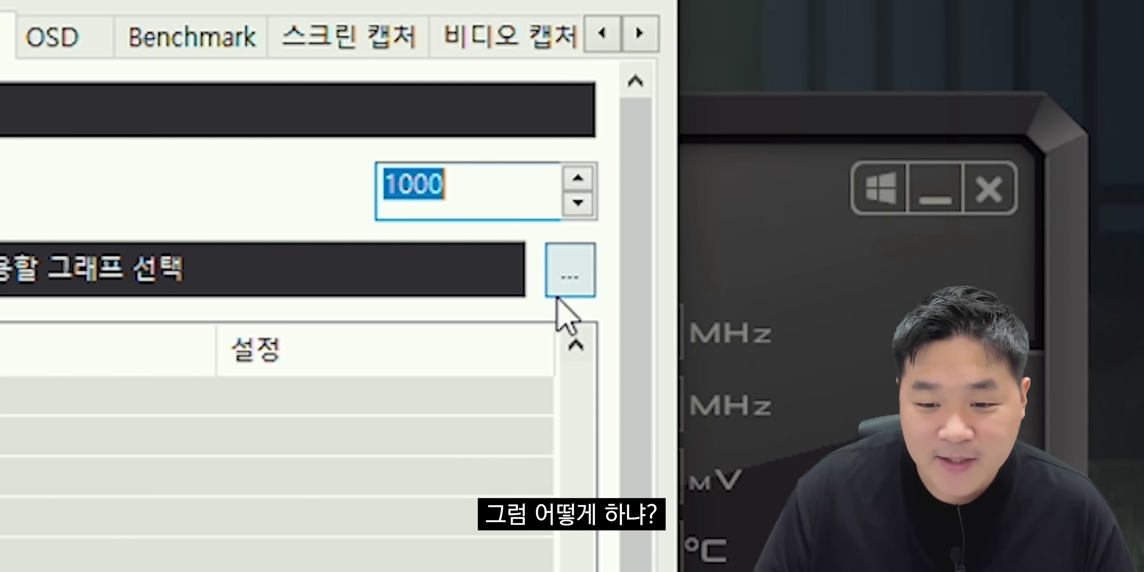
{"action": "left_click", "coordinate": [558, 295]}
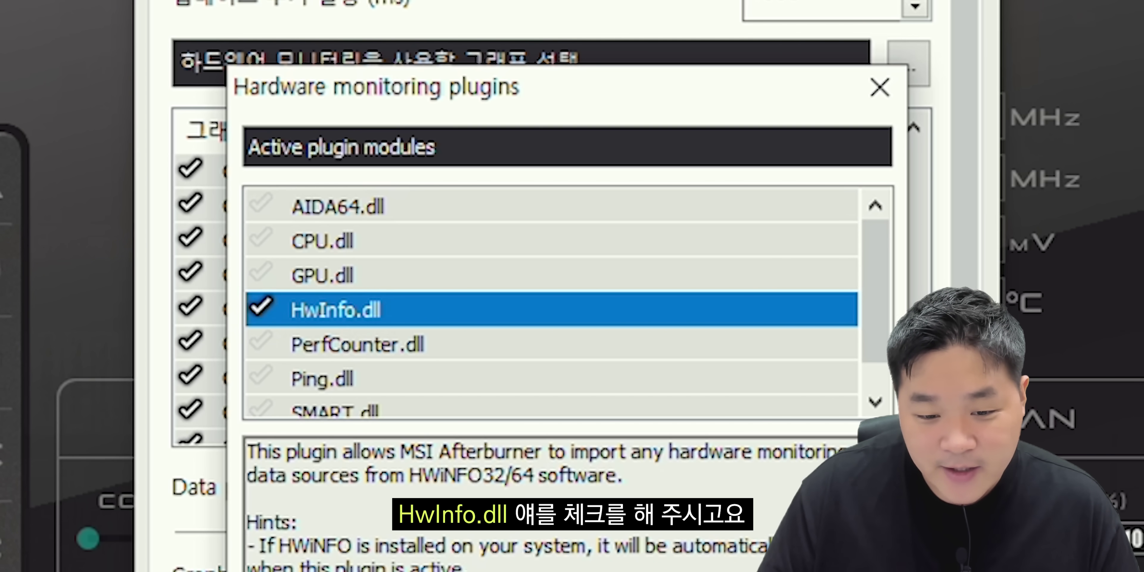
{"action": "key", "text": "Return"}
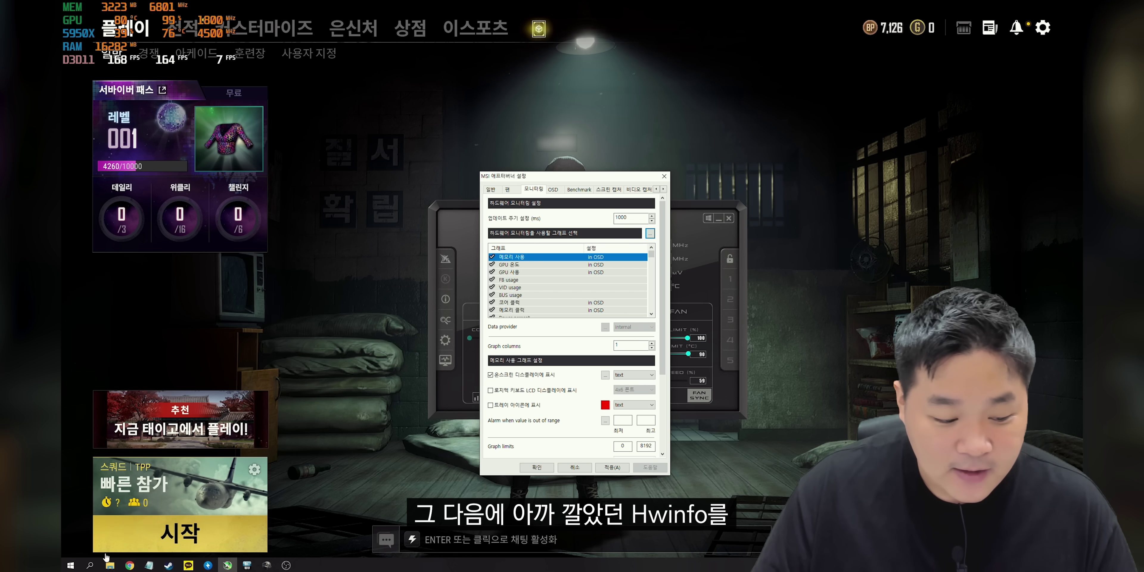
Search Windows for "hwi", launch HWiNFO64 in Sensors-only mode and look through its sensor list
{"action": "left_click", "coordinate": [90, 565]}
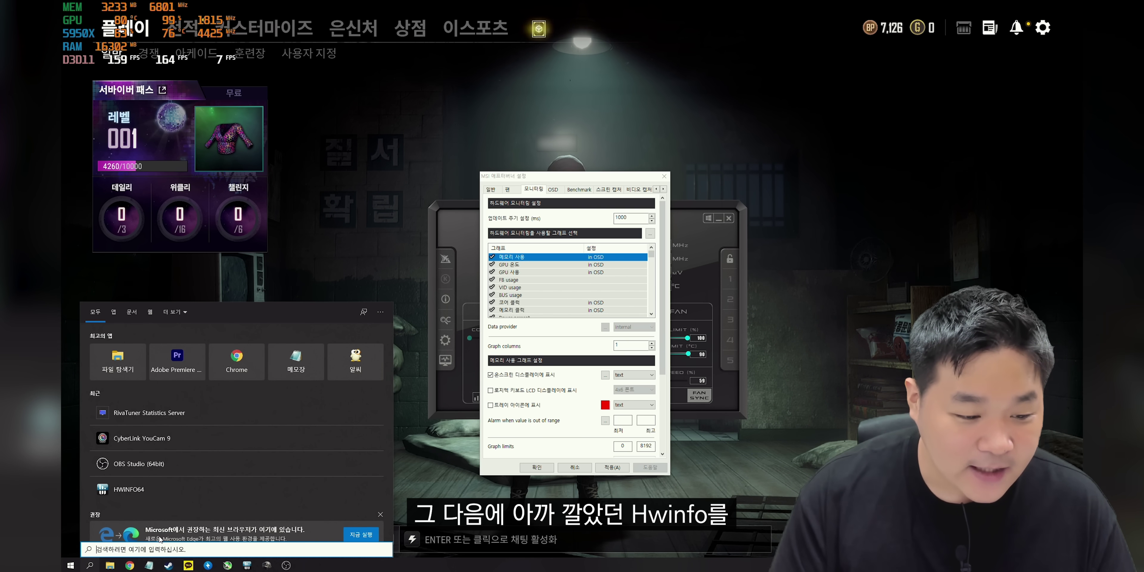
{"action": "type", "text": "hwi"}
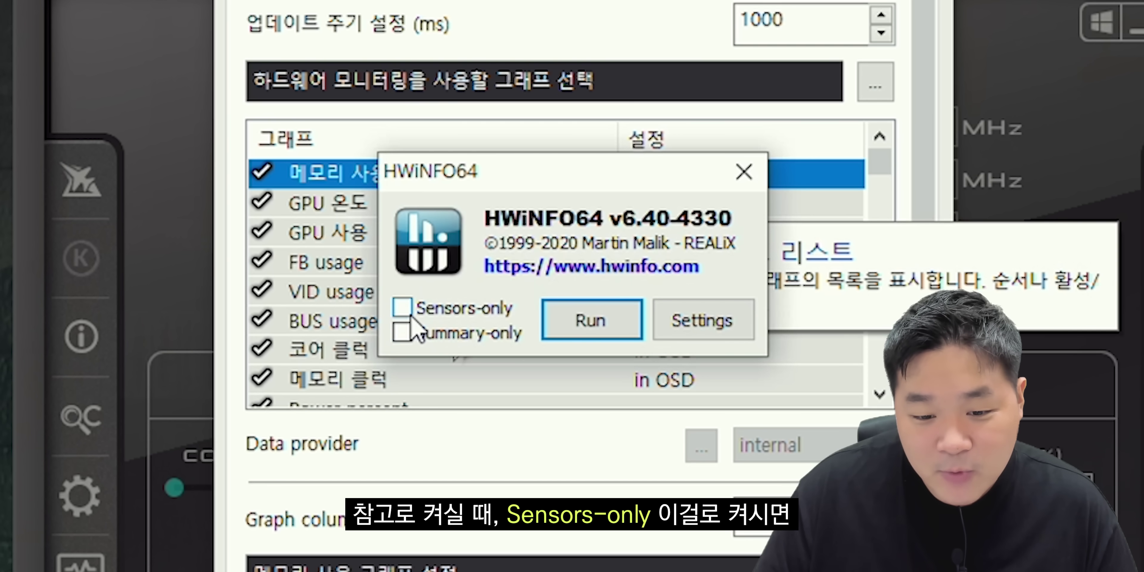
{"action": "left_click", "coordinate": [528, 291]}
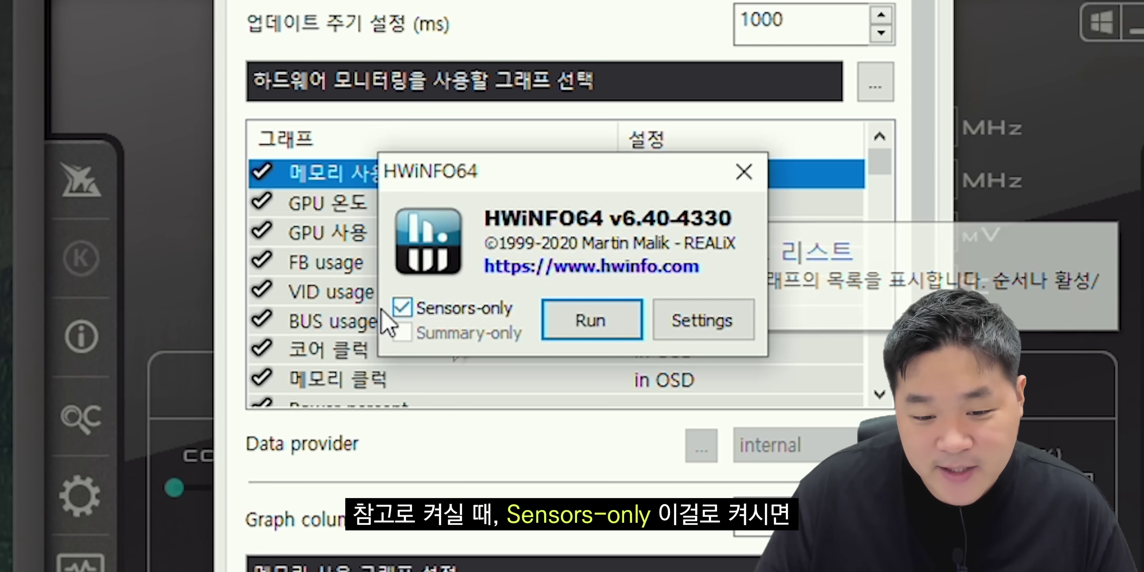
{"action": "left_click", "coordinate": [595, 331]}
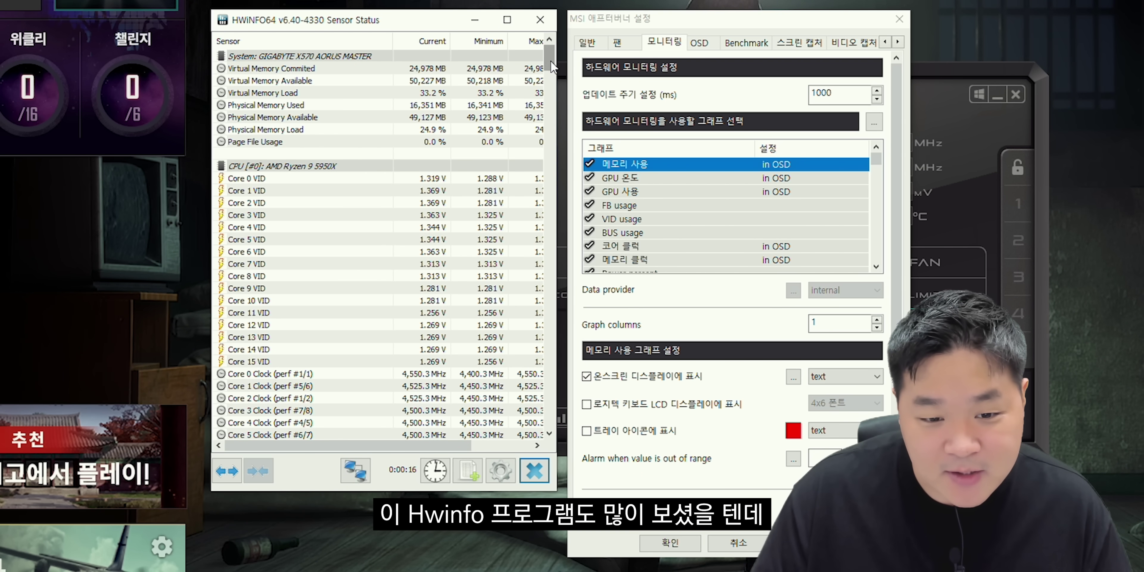
{"action": "left_click_drag", "start_coordinate": [550, 61], "coordinate": [548, 424]}
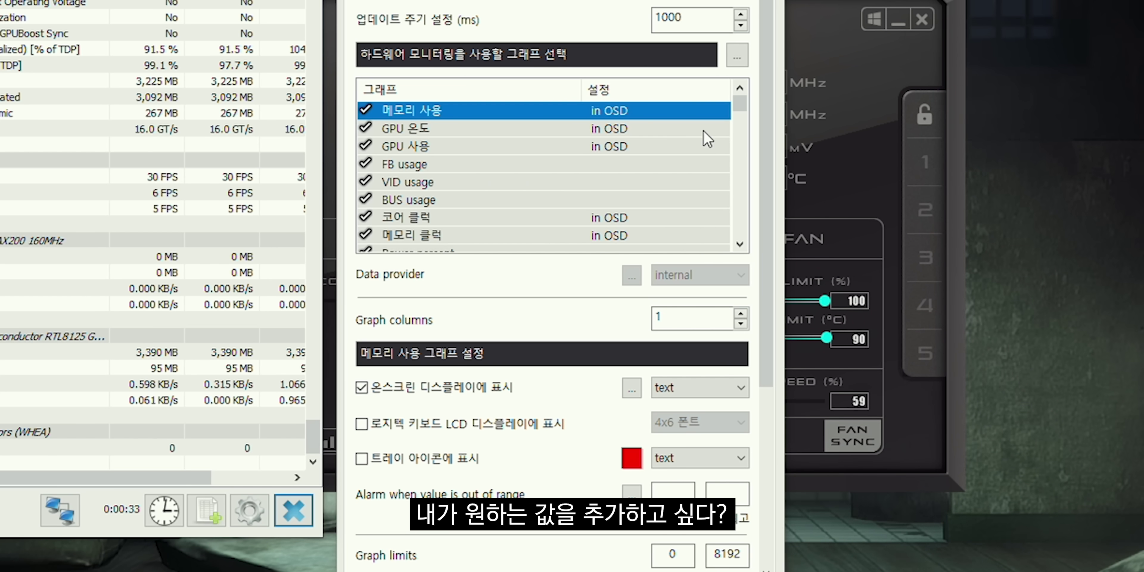
Add the VR Loop1 sensor of the GIGABYTE X570 AORUS MASTER (Infineon XDPE132GSC) to the HwInfo plugin's active data sources in MSI Afterburner
{"action": "left_click", "coordinate": [736, 64]}
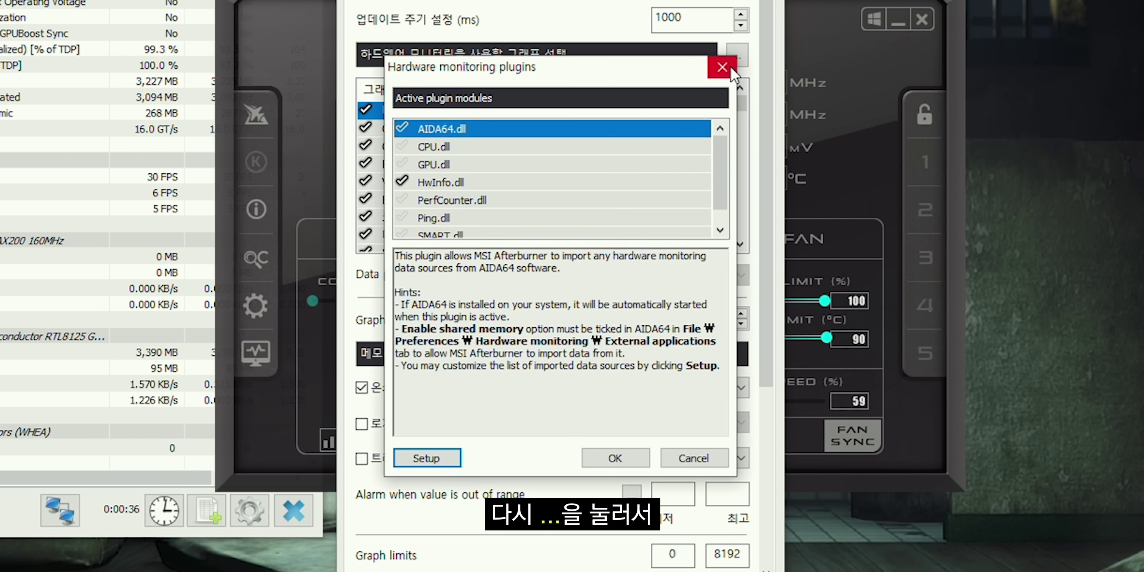
{"action": "left_click", "coordinate": [462, 185]}
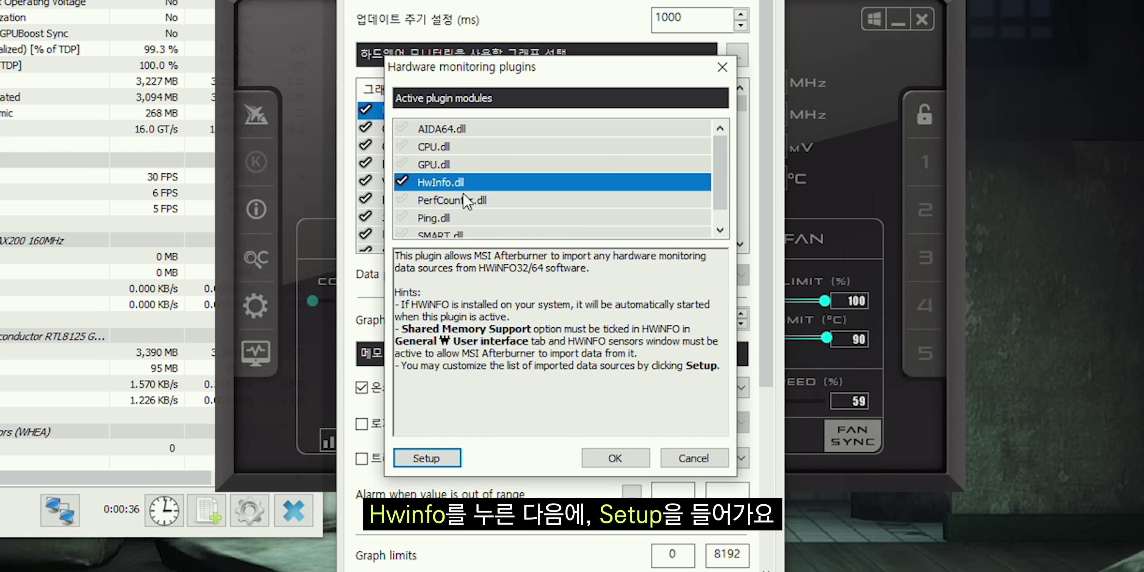
{"action": "left_click", "coordinate": [426, 459]}
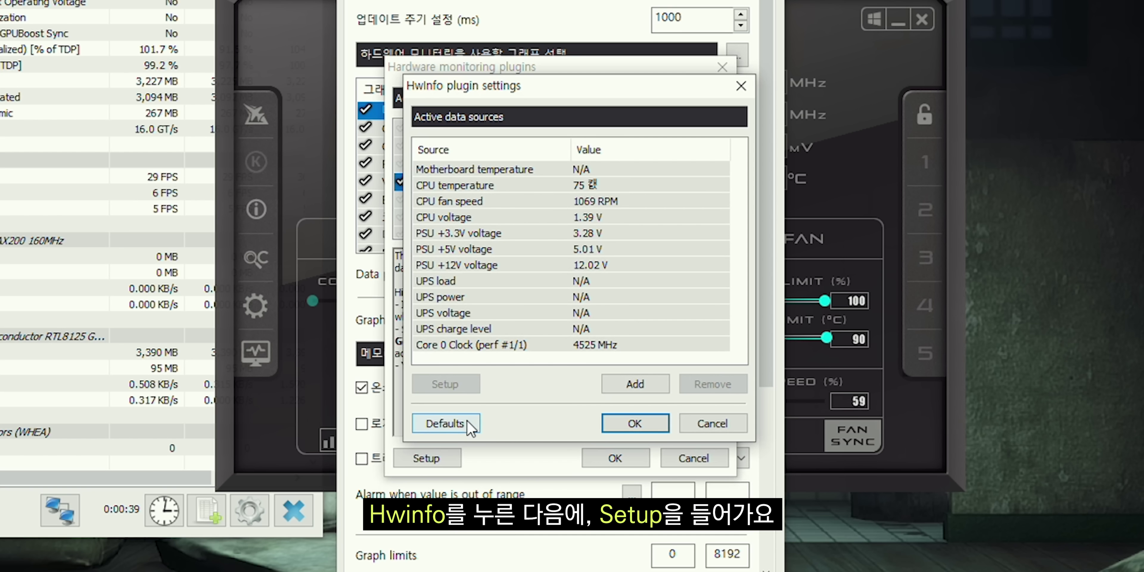
{"action": "left_click", "coordinate": [630, 384]}
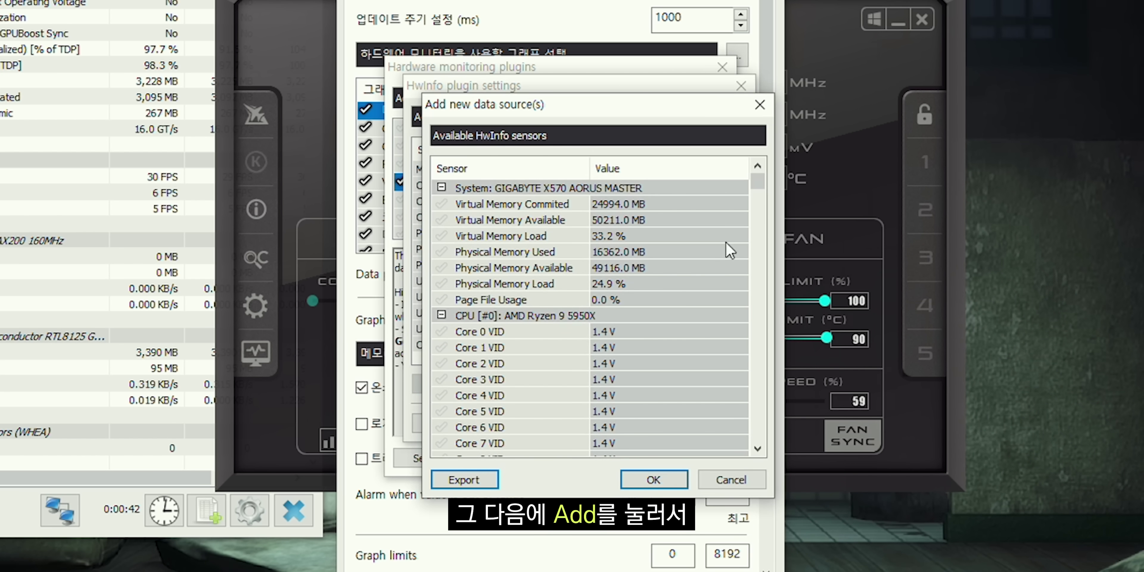
{"action": "left_click_drag", "start_coordinate": [761, 186], "coordinate": [762, 453]}
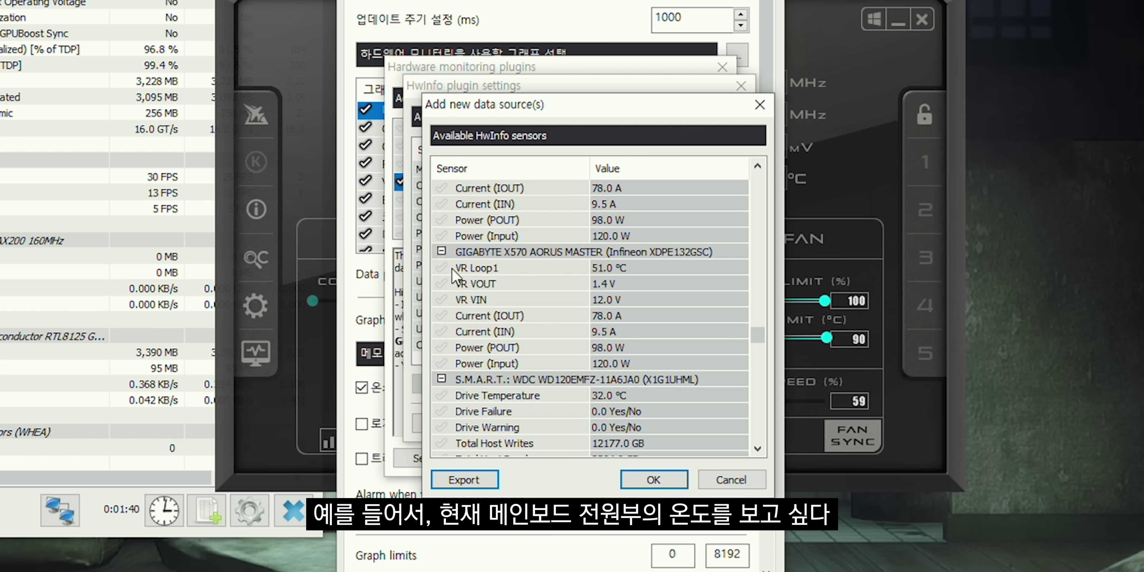
{"action": "left_click", "coordinate": [466, 269]}
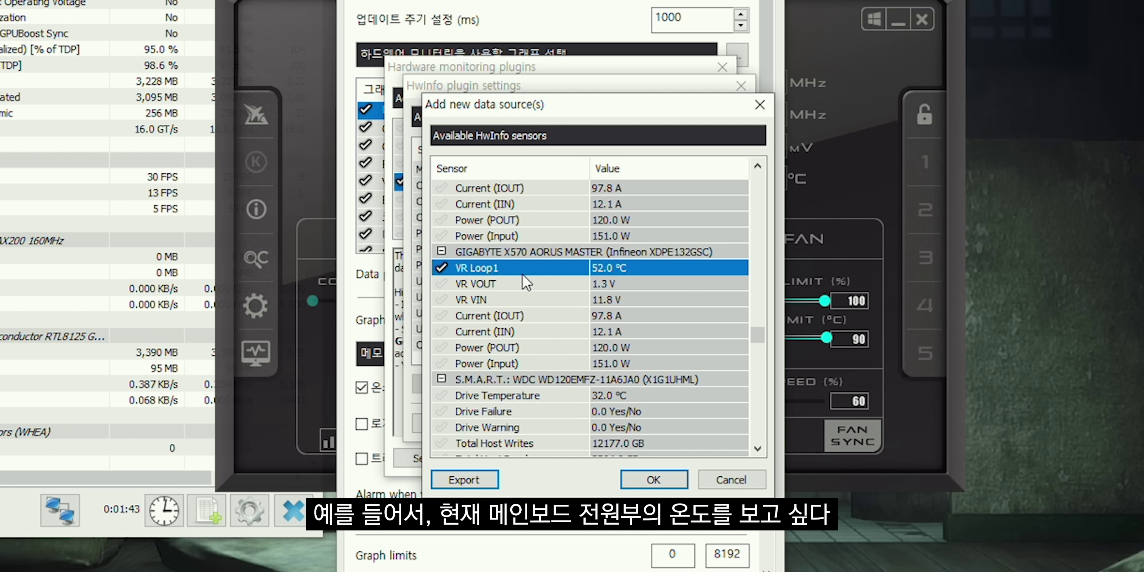
{"action": "left_click", "coordinate": [653, 479]}
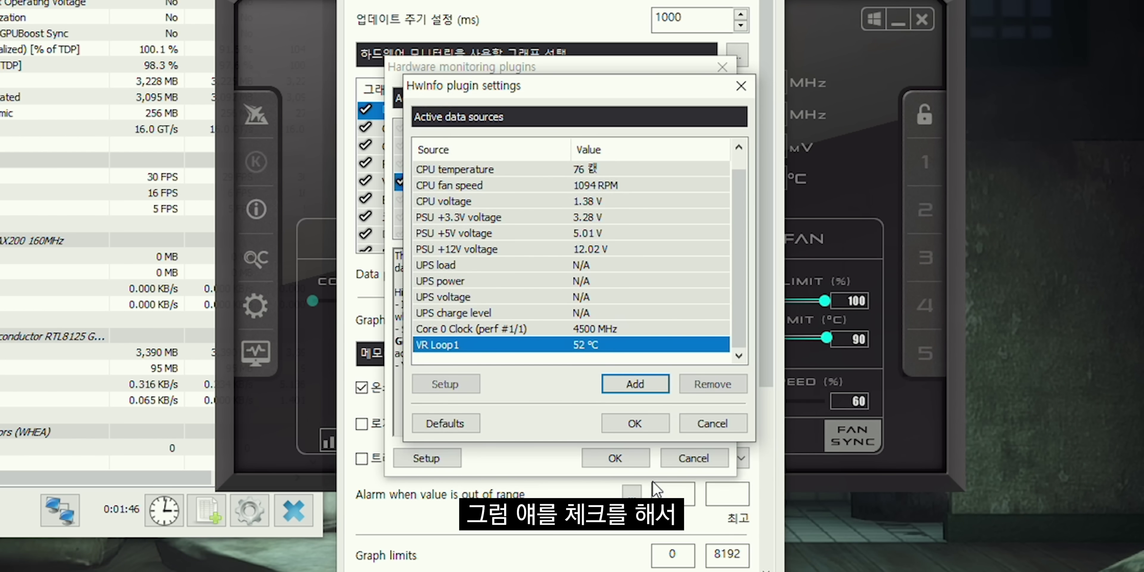
{"action": "left_click", "coordinate": [635, 426]}
{"action": "left_click", "coordinate": [616, 458]}
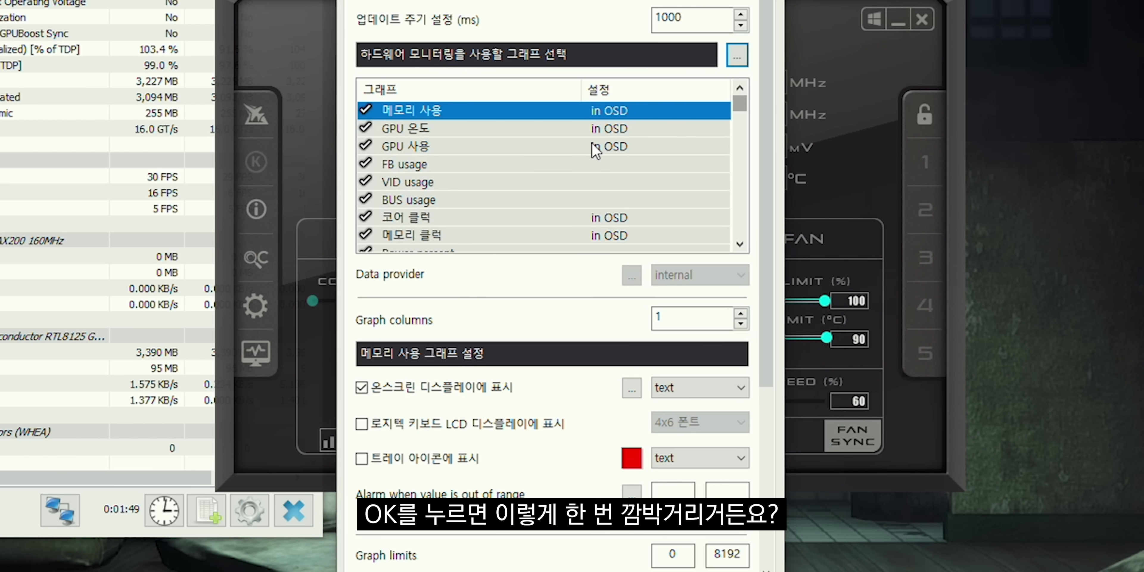
Show the VR Loop1 graph in the on-screen display
{"action": "left_click_drag", "start_coordinate": [732, 108], "coordinate": [745, 253]}
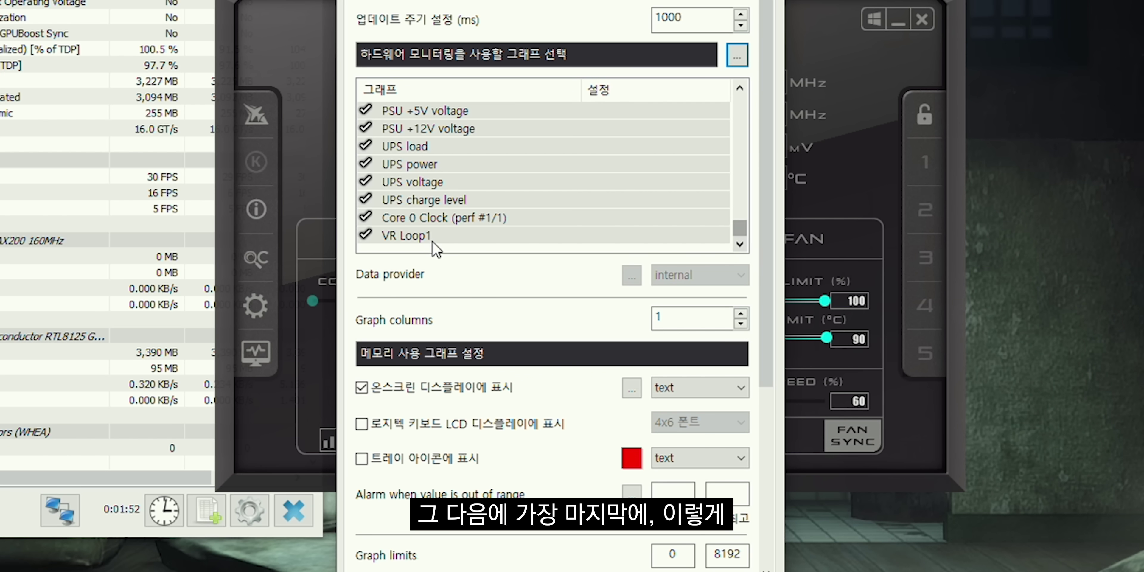
{"action": "left_click", "coordinate": [416, 238]}
{"action": "left_click", "coordinate": [457, 387]}
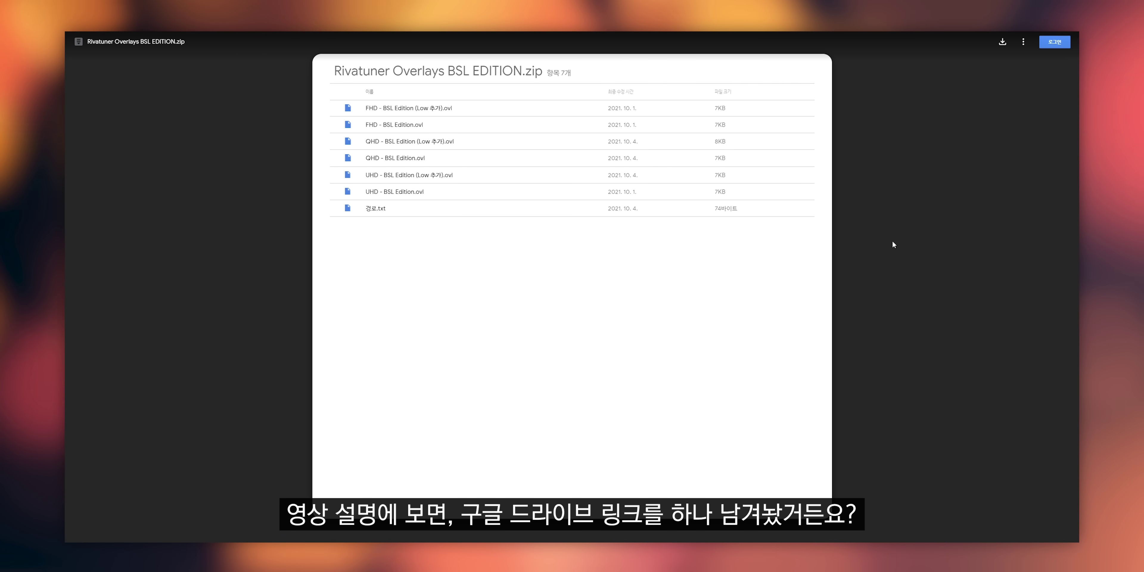
Download Rivatuner Overlays BSL EDITION.zip from the shared Google Drive page
{"action": "left_click", "coordinate": [1001, 44]}
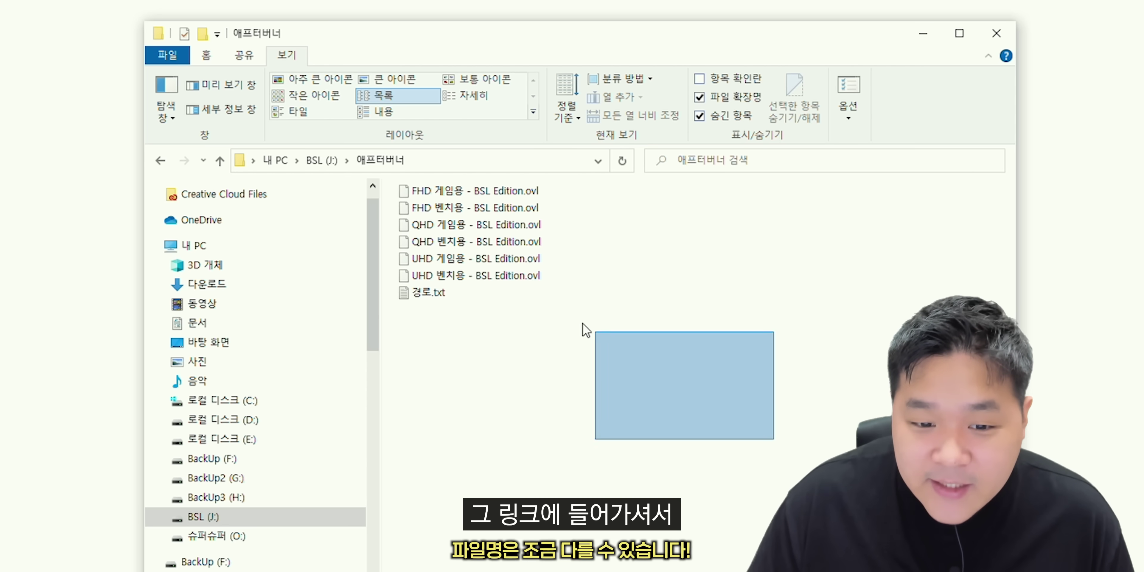
{"action": "left_click_drag", "start_coordinate": [583, 323], "coordinate": [654, 477]}
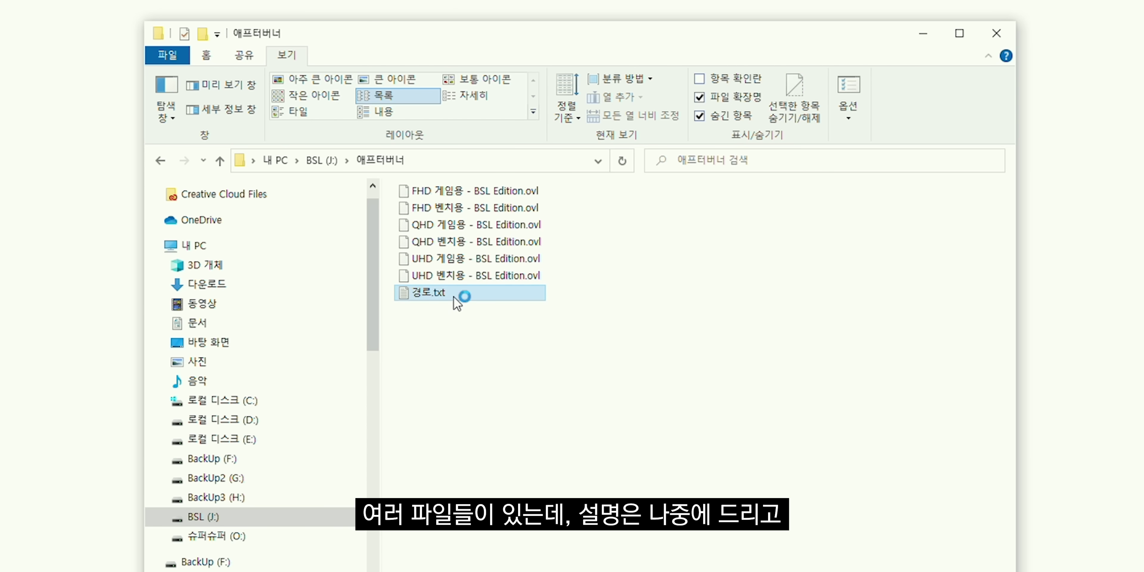
Copy the path from 경로.txt and open C:\Program Files (x86)\RivaTuner Statistics Server\Plugins\Client\Overlays in File Explorer
{"action": "left_click_drag", "start_coordinate": [659, 338], "coordinate": [470, 304]}
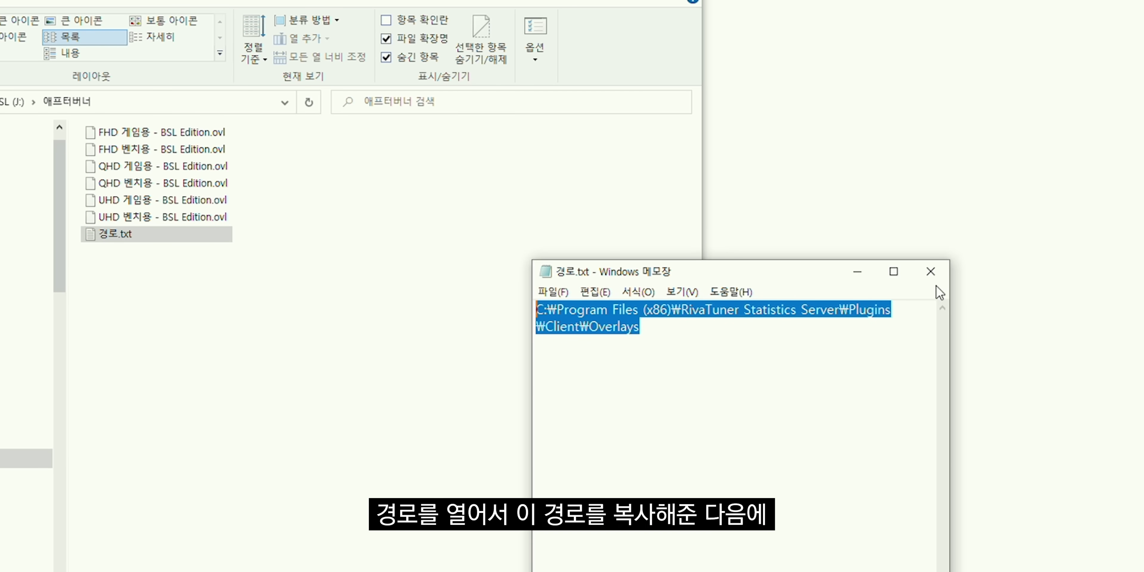
{"action": "left_click", "coordinate": [934, 276]}
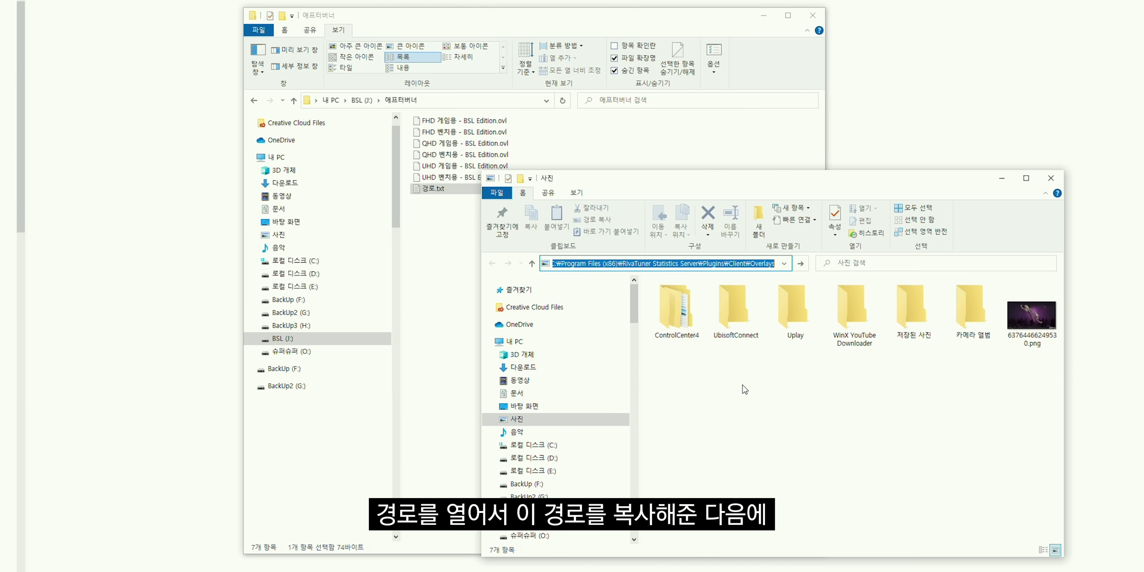
{"action": "left_click", "coordinate": [656, 320]}
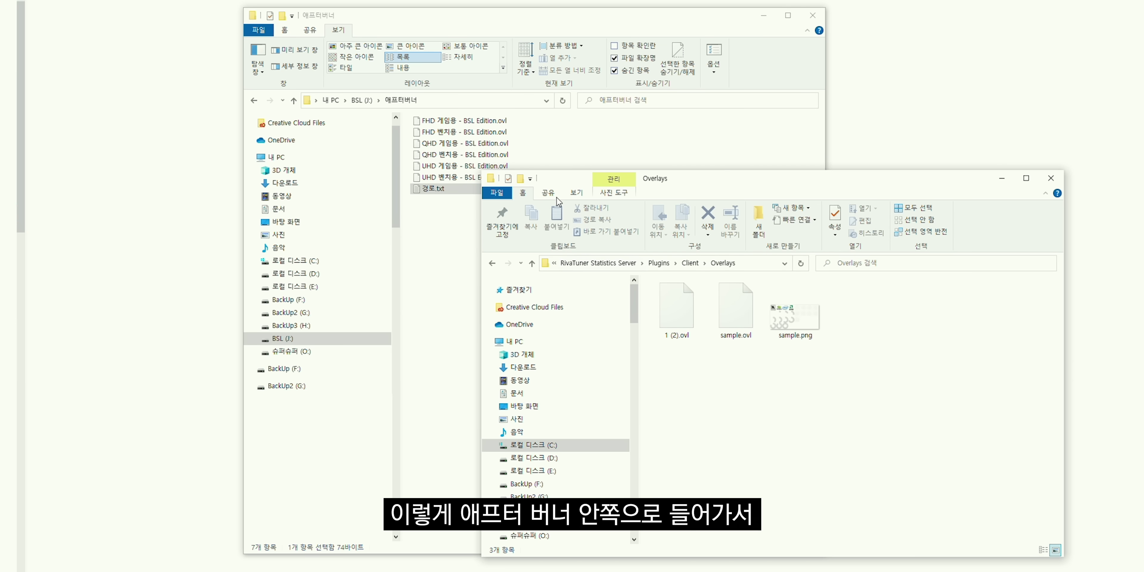
Copy the six BSL Edition .ovl files into the RivaTuner Overlays folder, granting administrator permission
{"action": "left_click_drag", "start_coordinate": [542, 119], "coordinate": [488, 162]}
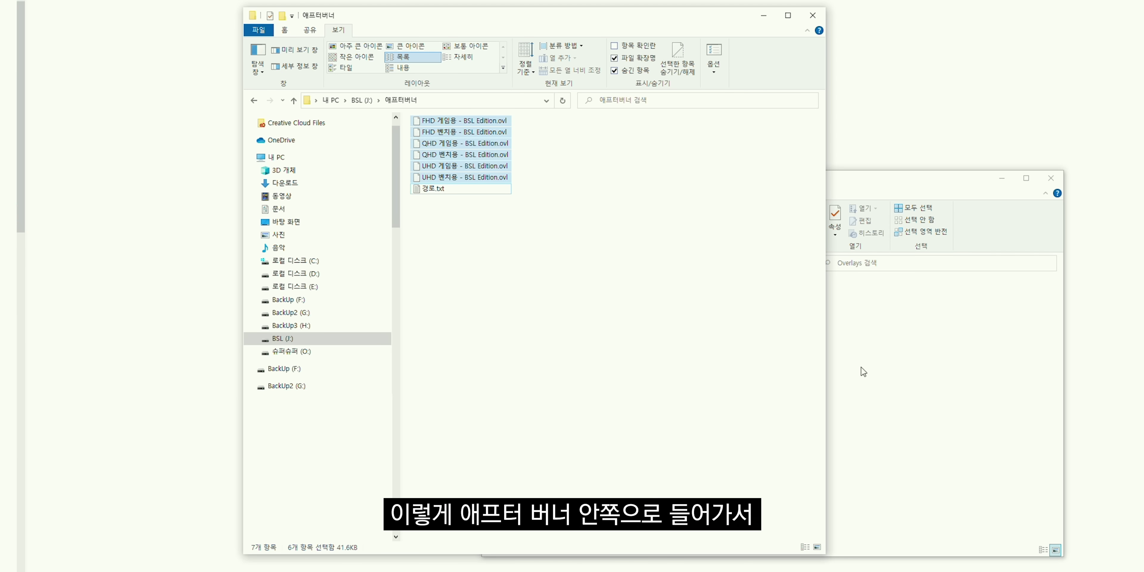
{"action": "left_click", "coordinate": [904, 392]}
{"action": "key", "text": "ctrl+v"}
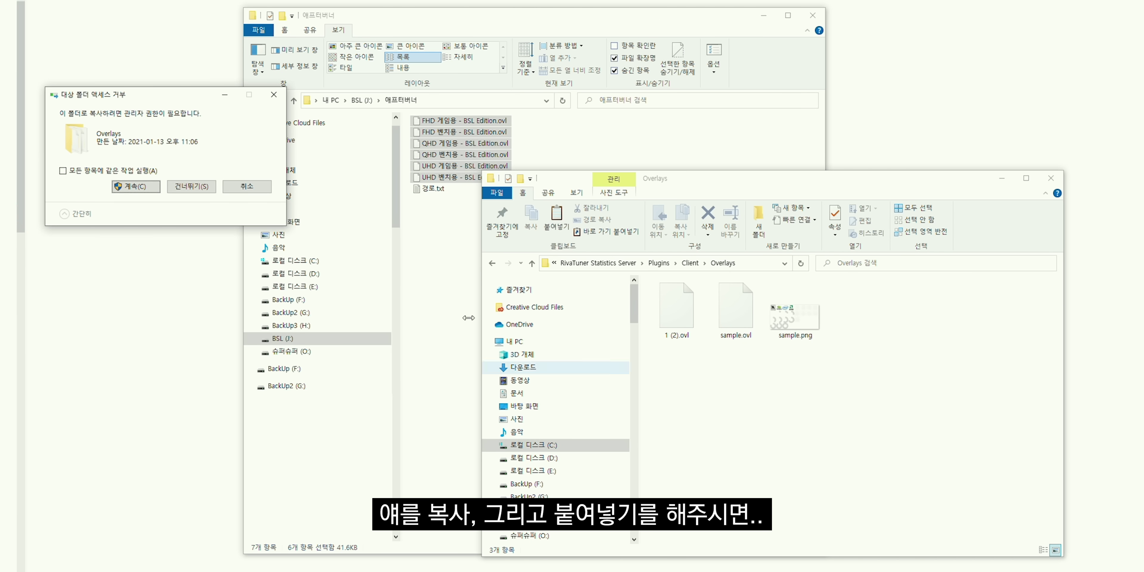
{"action": "left_click", "coordinate": [142, 188]}
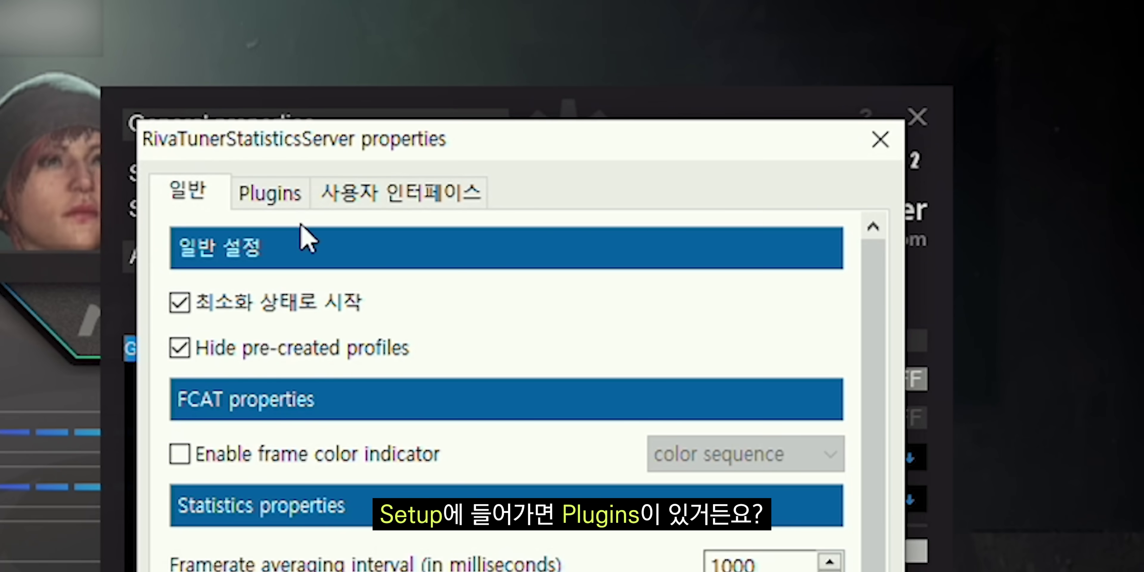
Enable the OverlayEditor.dll plugin in the RivaTuner Statistics Server properties and open the overlay editor
{"action": "left_click", "coordinate": [269, 191]}
{"action": "left_click", "coordinate": [274, 343]}
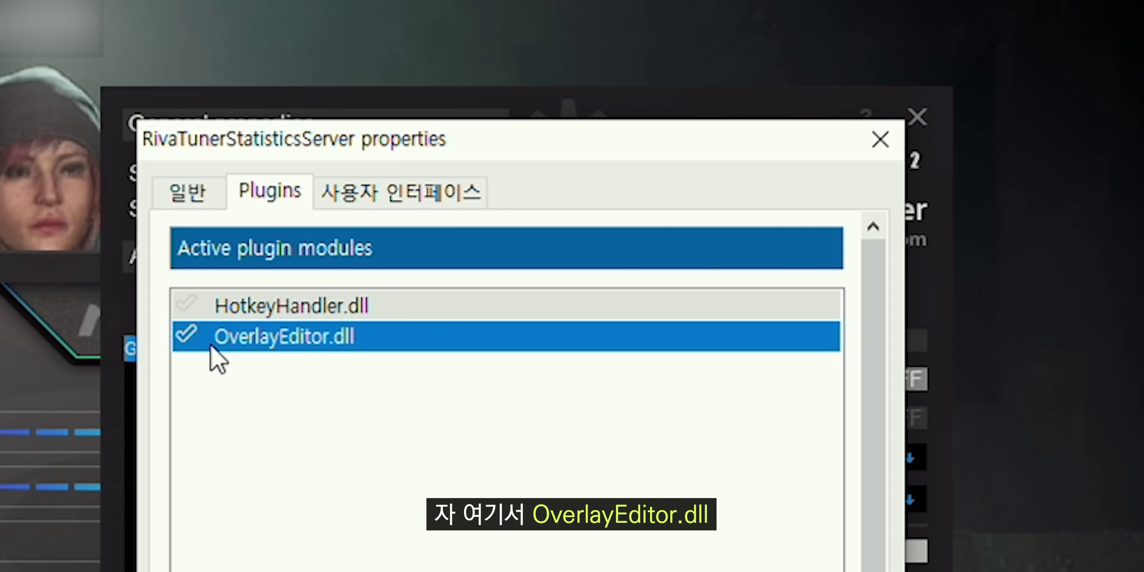
{"action": "left_click", "coordinate": [196, 341]}
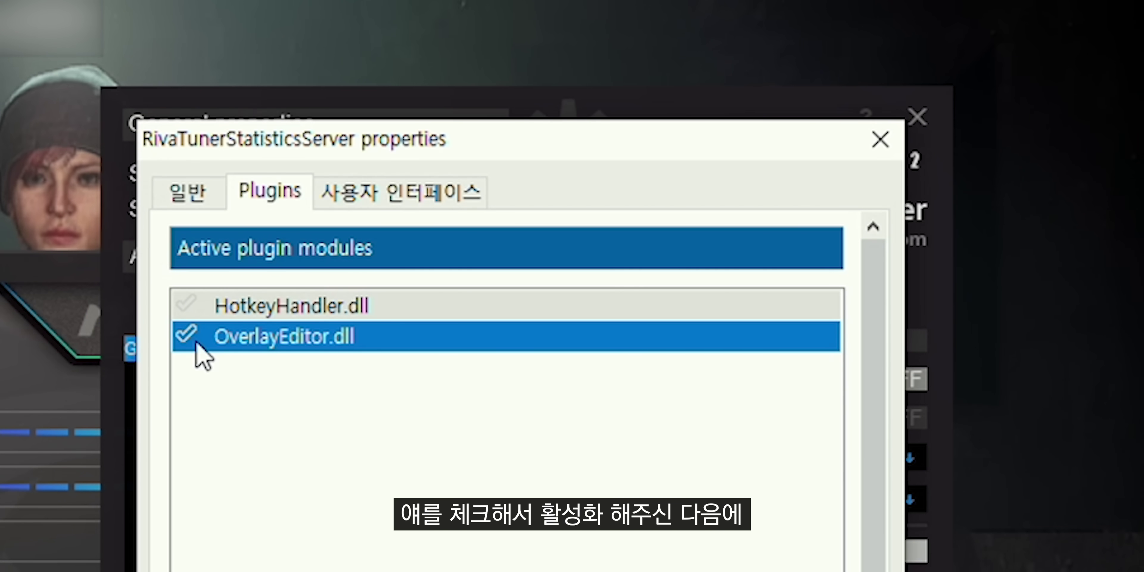
{"action": "left_click", "coordinate": [196, 341]}
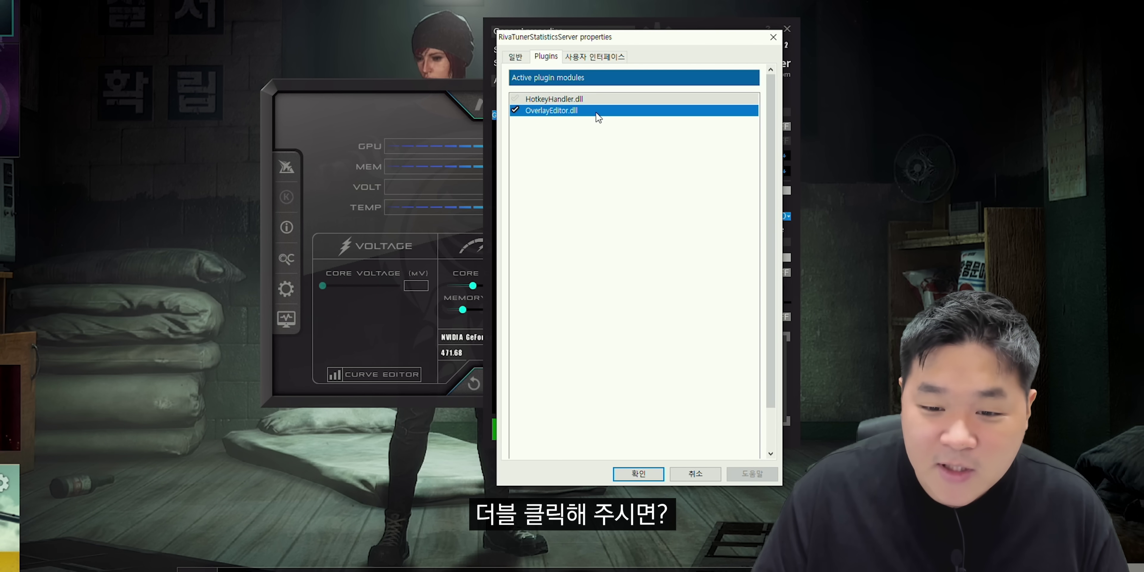
{"action": "double_click", "coordinate": [355, 337]}
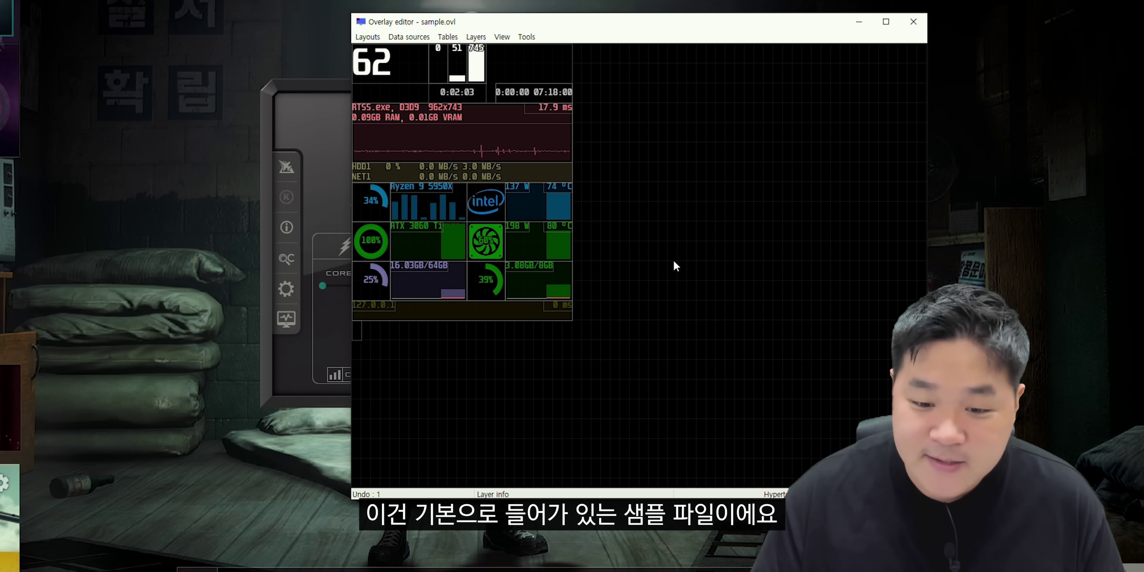
Move the CPU bar graph layer of sample.ovl into the empty canvas area and open the CPU name layer's properties
{"action": "left_click_drag", "start_coordinate": [426, 203], "coordinate": [732, 213]}
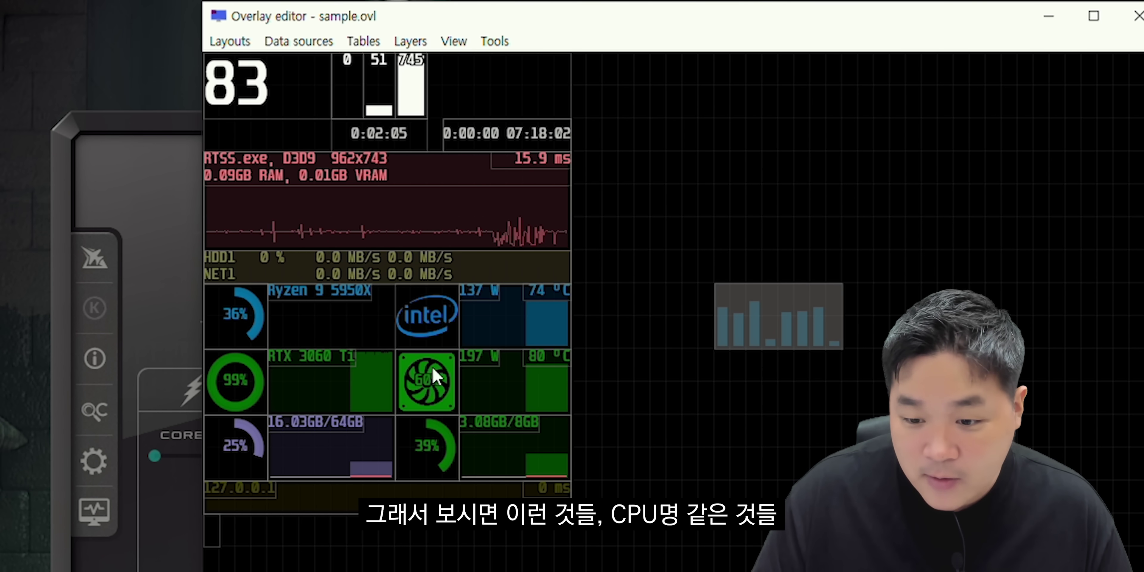
{"action": "double_click", "coordinate": [414, 190]}
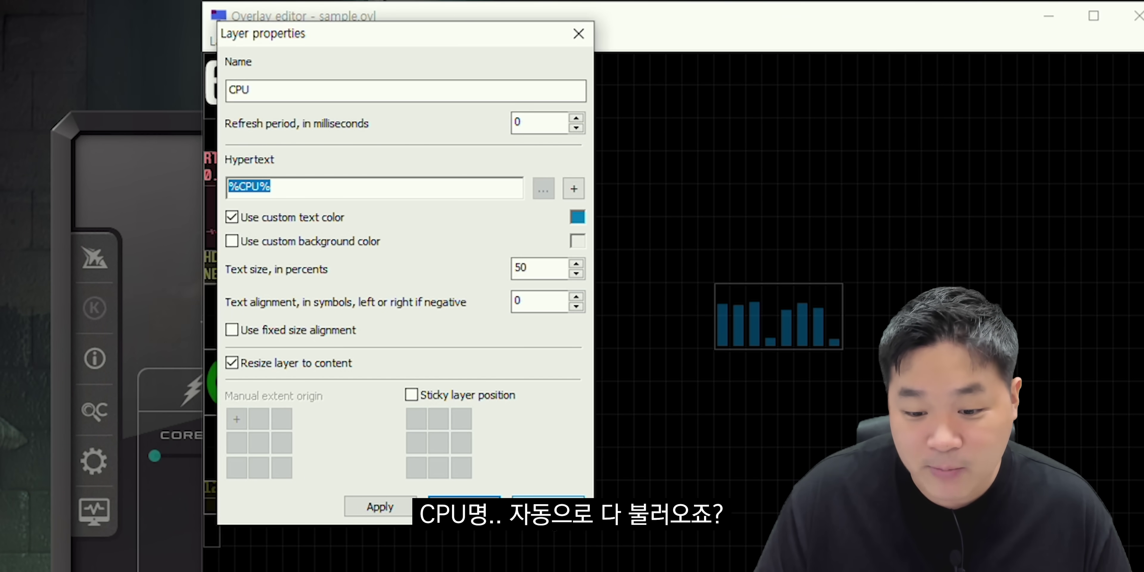
Add a new text layer to sample.ovl, place it in the empty canvas area, and view its properties without changing them
{"action": "key", "text": "Escape"}
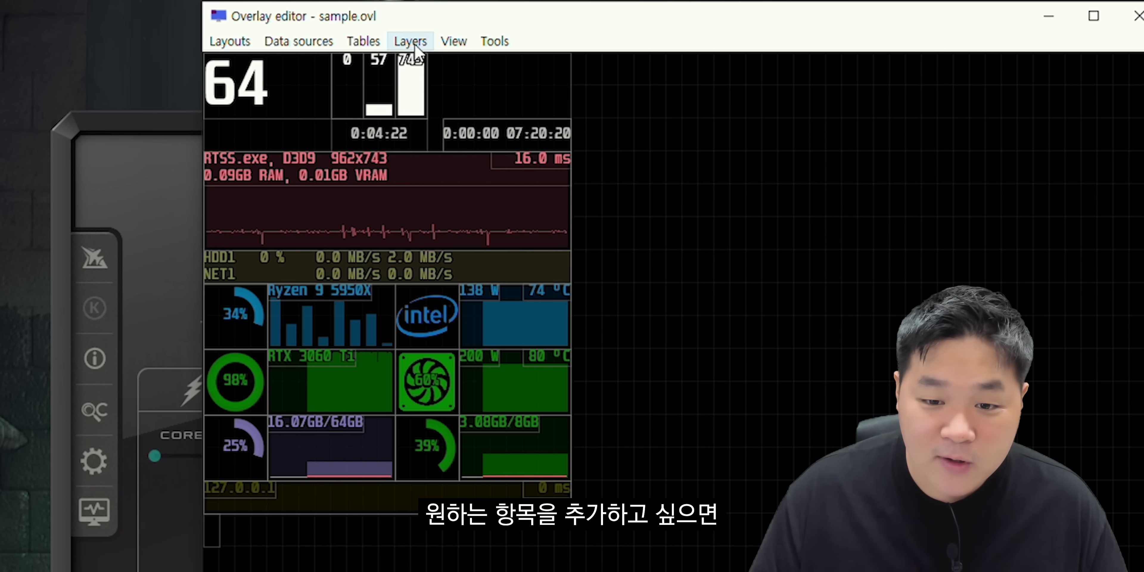
{"action": "left_click", "coordinate": [414, 44]}
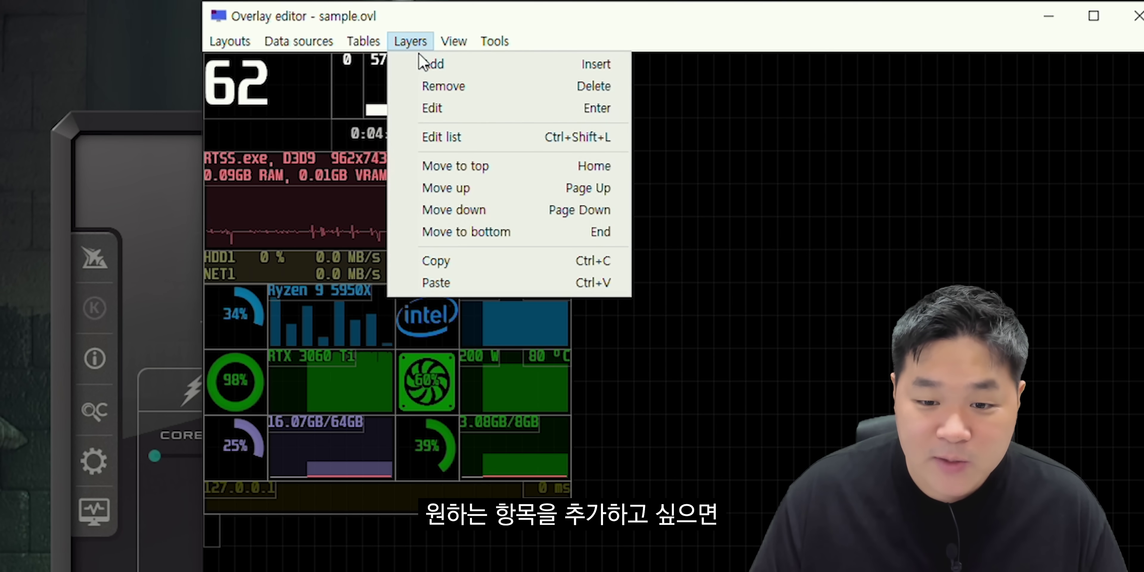
{"action": "left_click", "coordinate": [474, 68]}
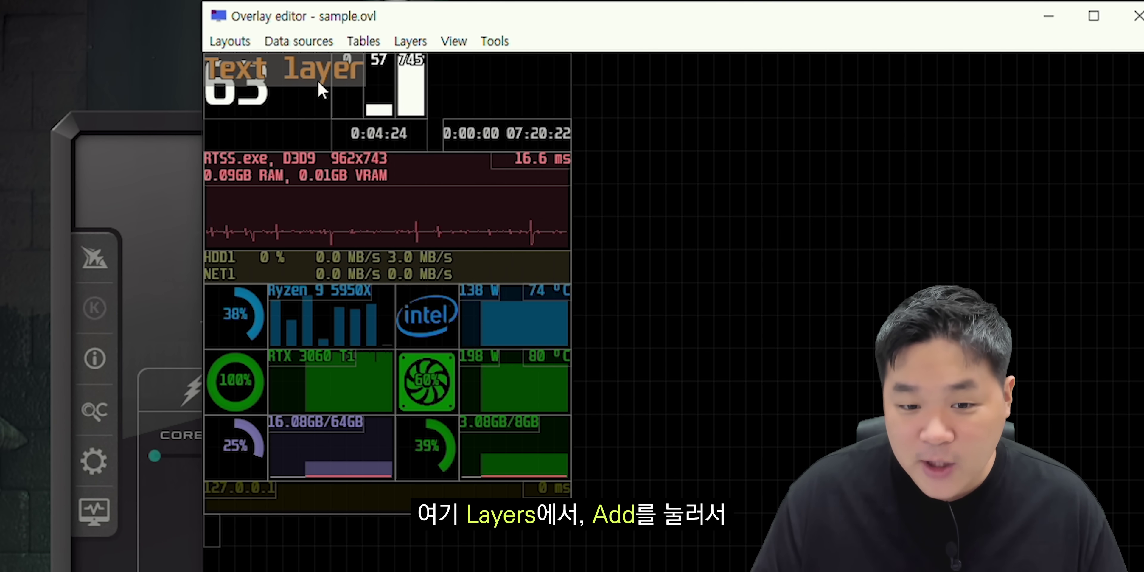
{"action": "left_click_drag", "start_coordinate": [317, 81], "coordinate": [691, 179]}
{"action": "double_click", "coordinate": [693, 185]}
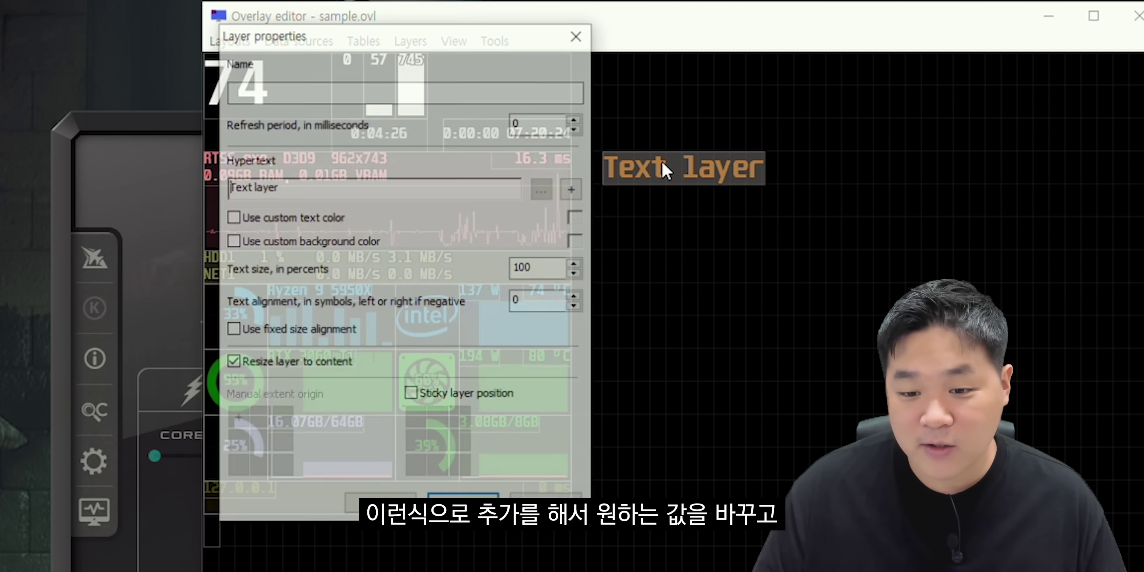
{"action": "left_click", "coordinate": [577, 43]}
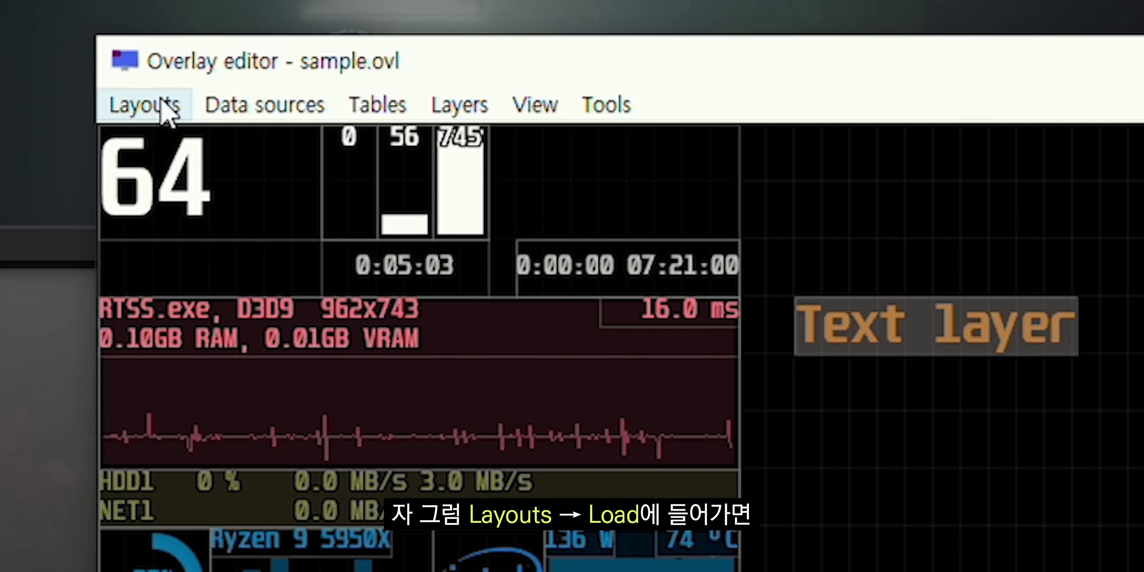
Load the QHD 게임용 - BSL Edition.ovl layout from the Overlays folder
{"action": "left_click", "coordinate": [502, 173]}
{"action": "left_click", "coordinate": [235, 231]}
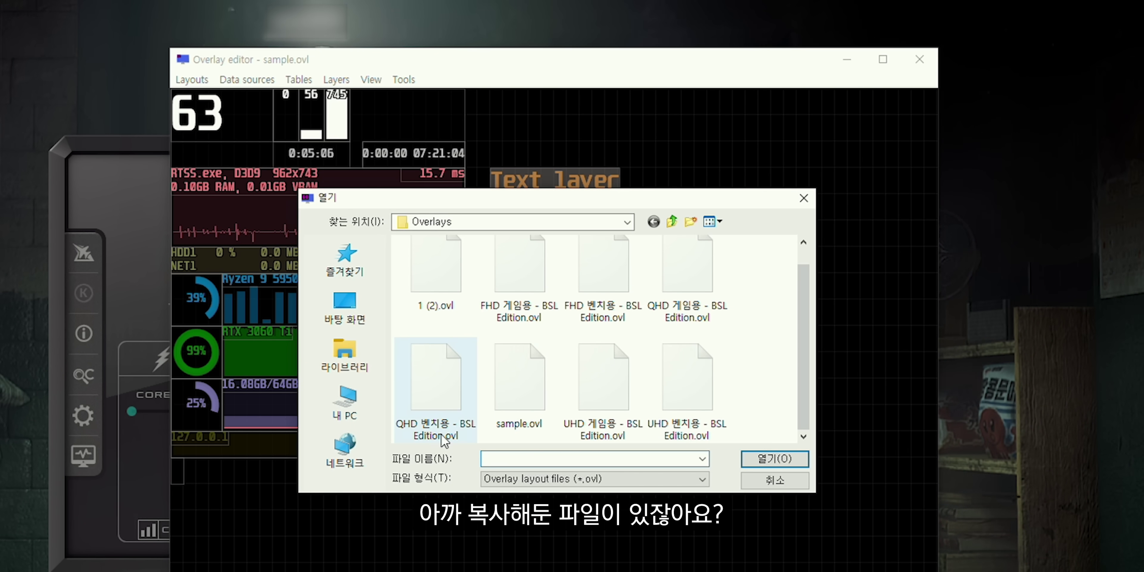
{"action": "double_click", "coordinate": [435, 400]}
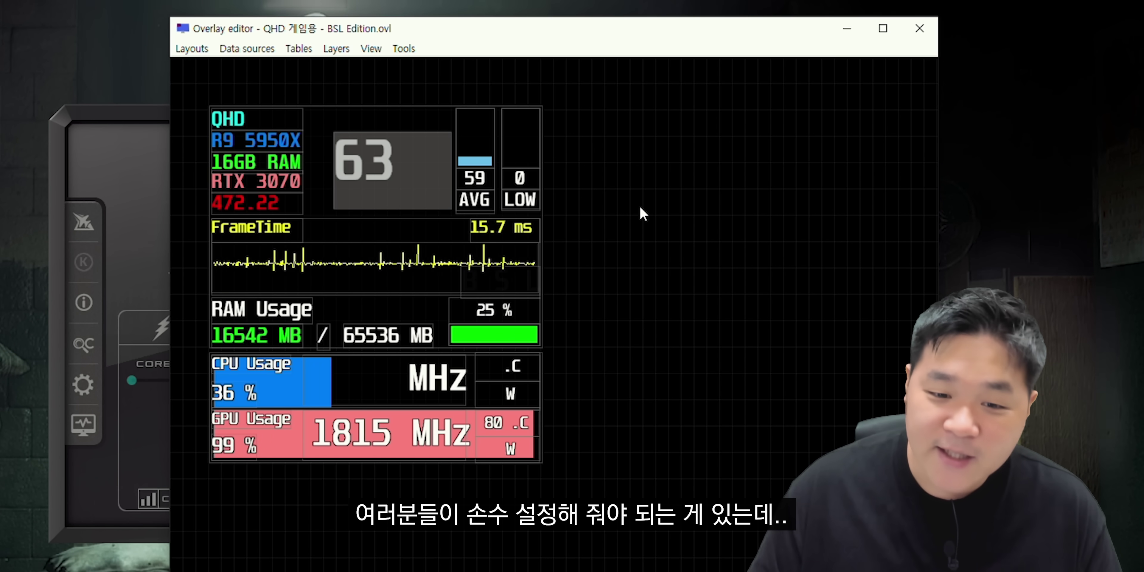
Set the CPU name layer's hypertext to i9 10900 and revise it to i9 11900
{"action": "double_click", "coordinate": [272, 142]}
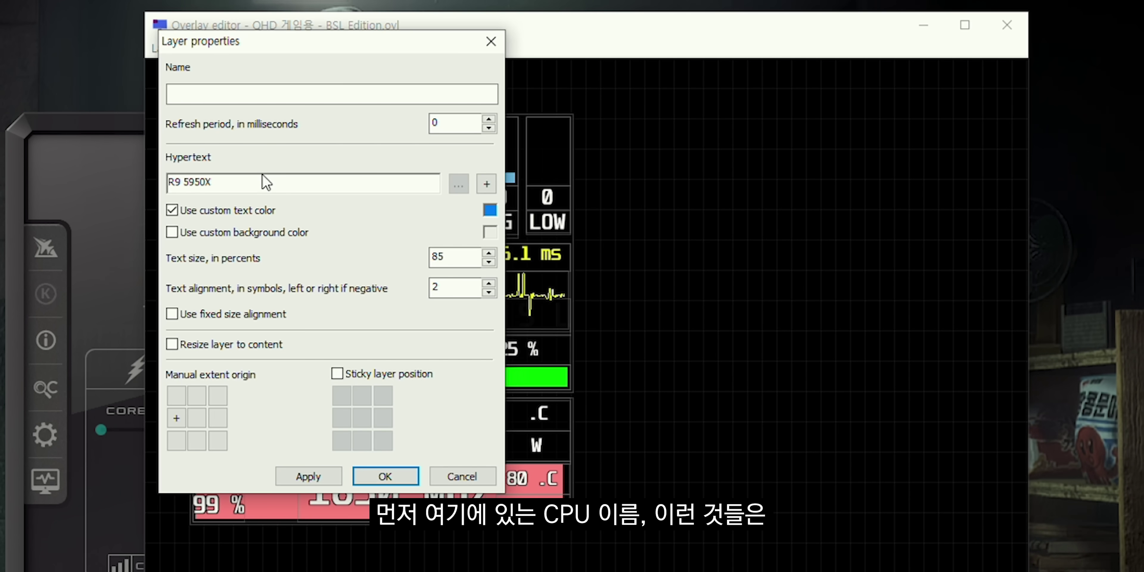
{"action": "type", "text": "i9 10900"}
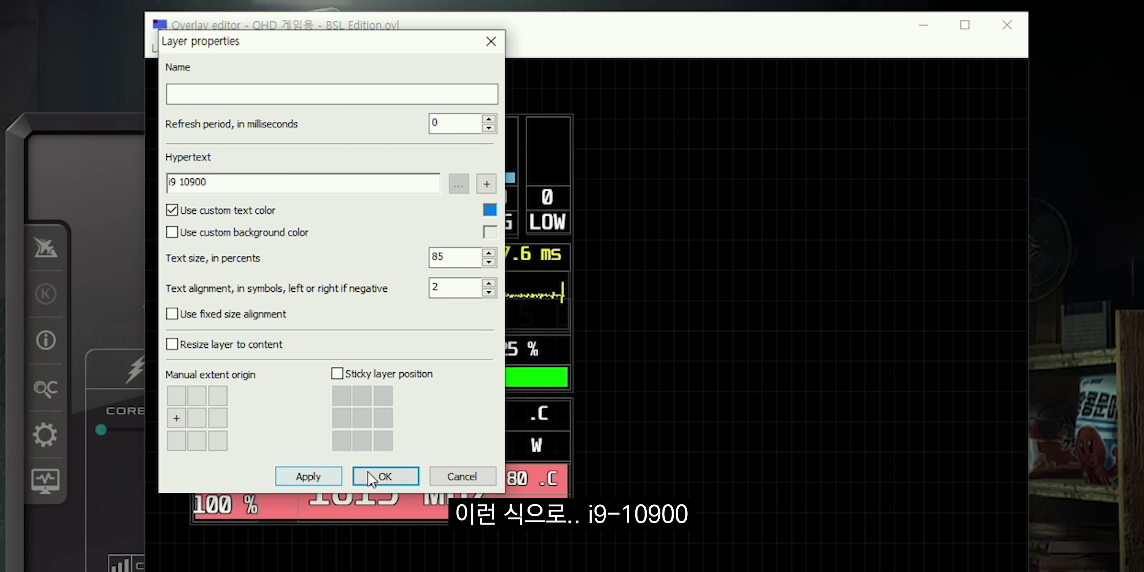
{"action": "left_click", "coordinate": [373, 476]}
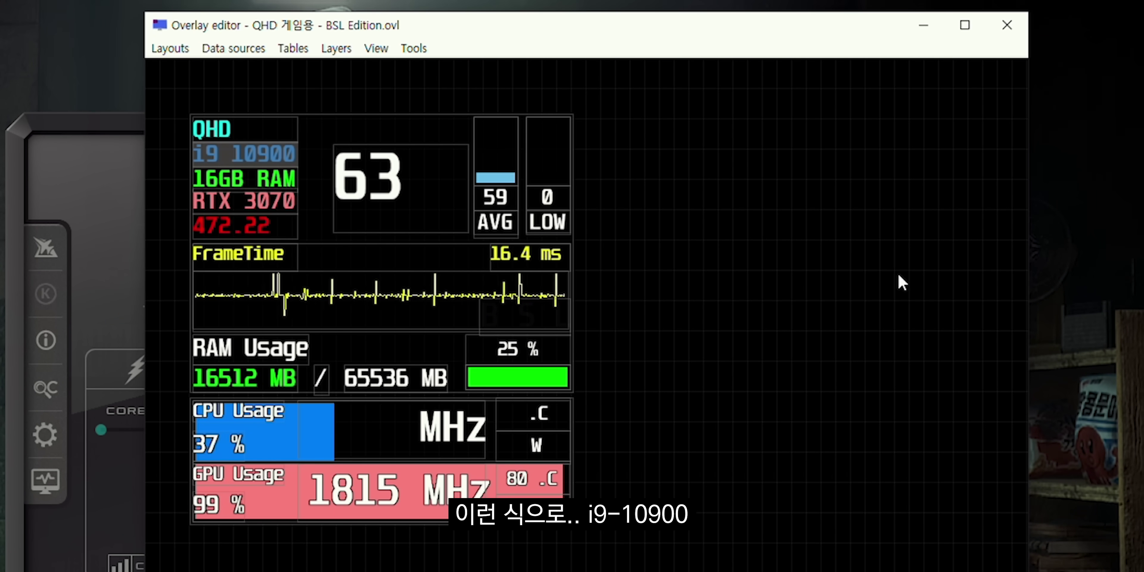
{"action": "double_click", "coordinate": [222, 154]}
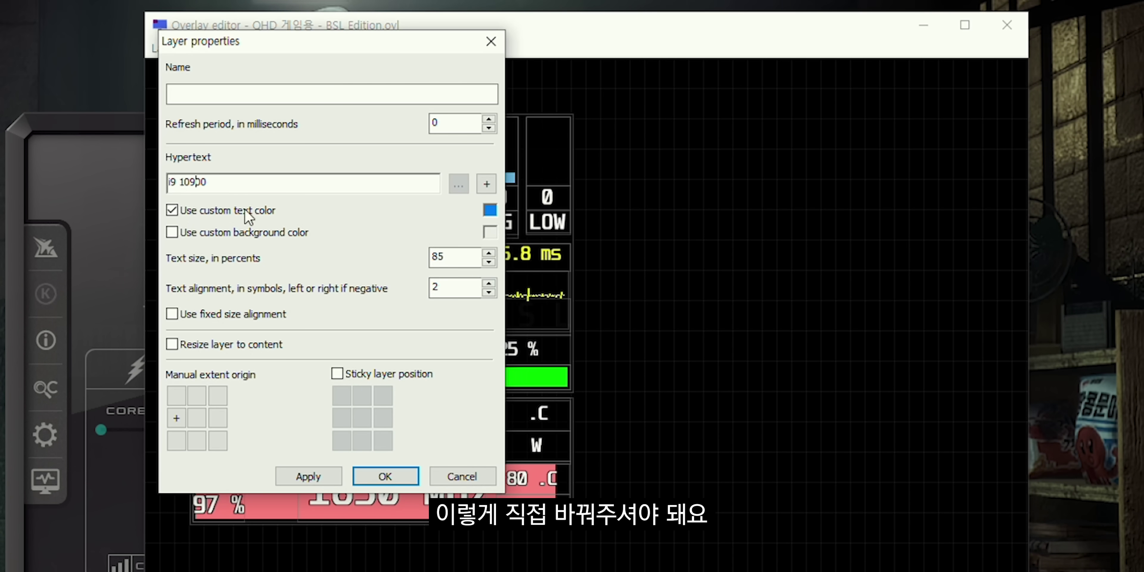
{"action": "key", "text": "Left"}
{"action": "left_click", "coordinate": [371, 475]}
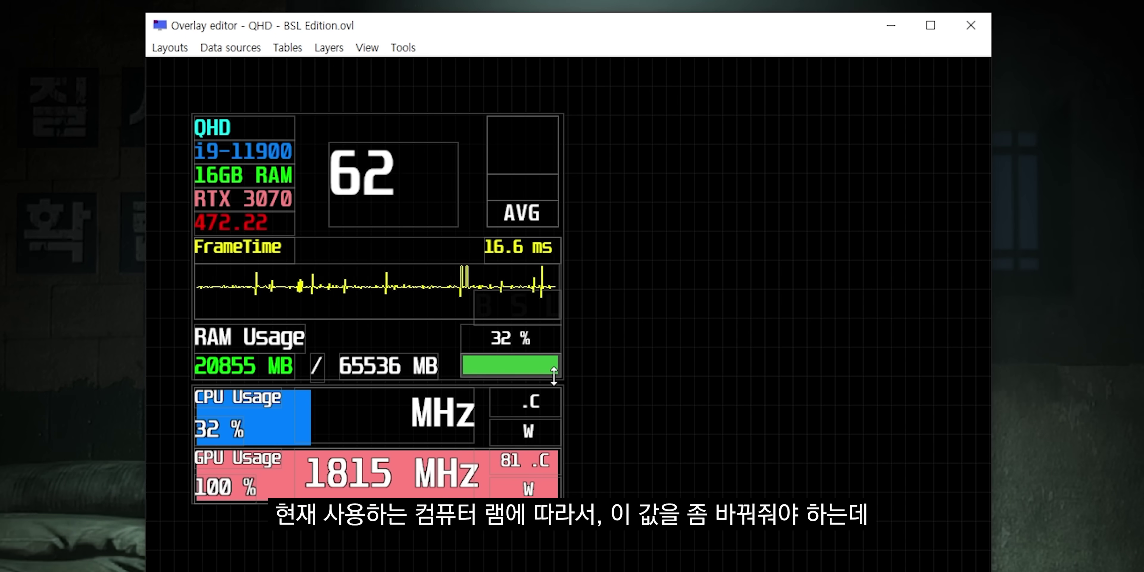
Set the maximum value in the RAM usage bar graph layer's hypertext to 65536
{"action": "double_click", "coordinate": [527, 371]}
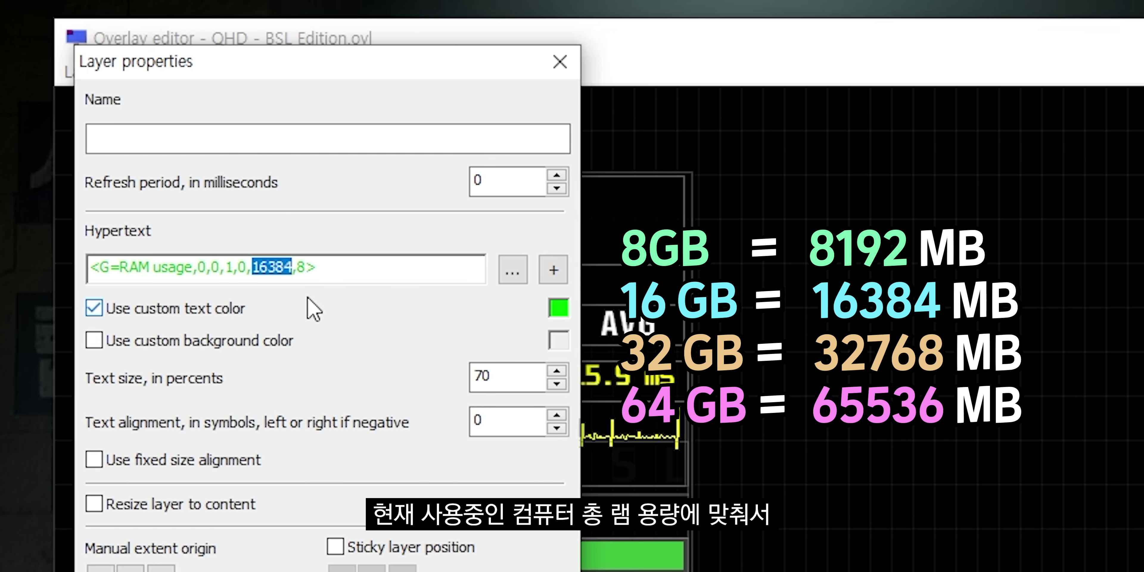
{"action": "double_click", "coordinate": [255, 269]}
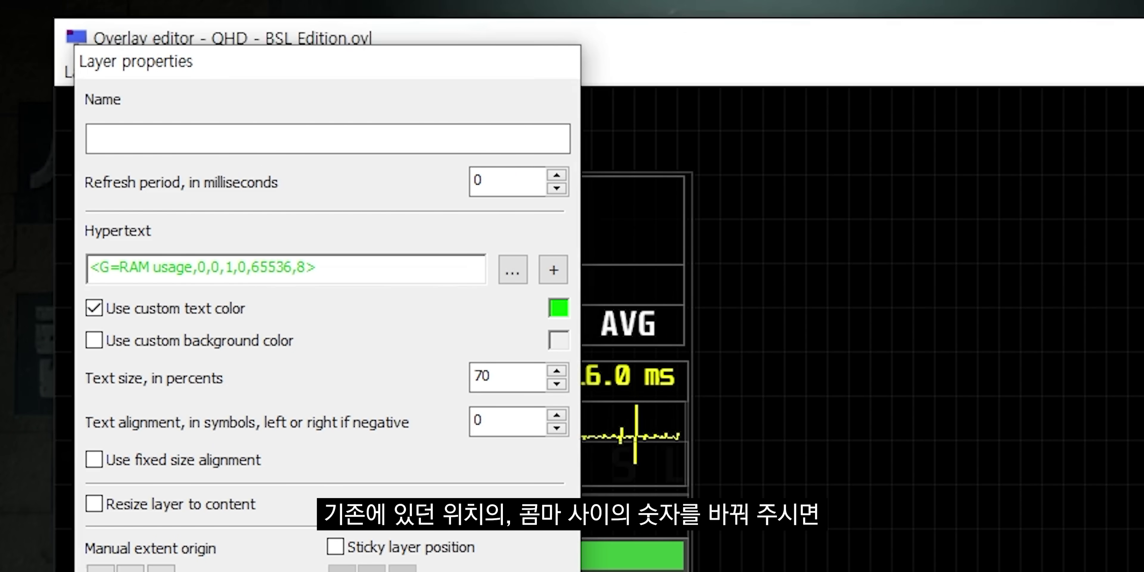
{"action": "key", "text": "Return"}
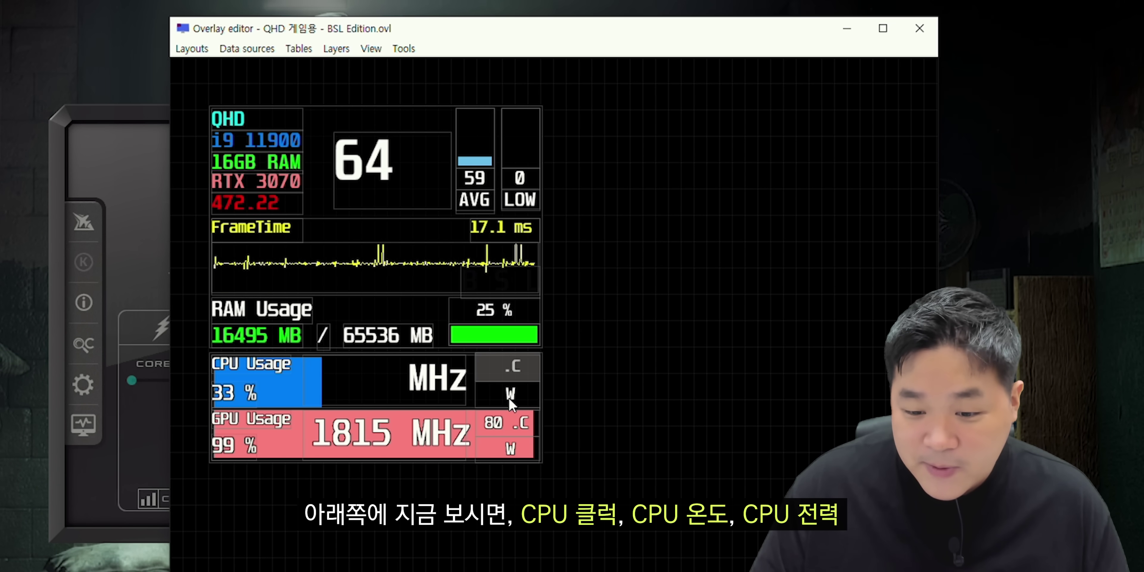
Add the HwINFO64 sensors Core 0 Clock (perf #1/1), CPU (Tctl/Tdie), CPU Package Power (SMU) and GPU Power to the overlay data sources
{"action": "left_click", "coordinate": [517, 447]}
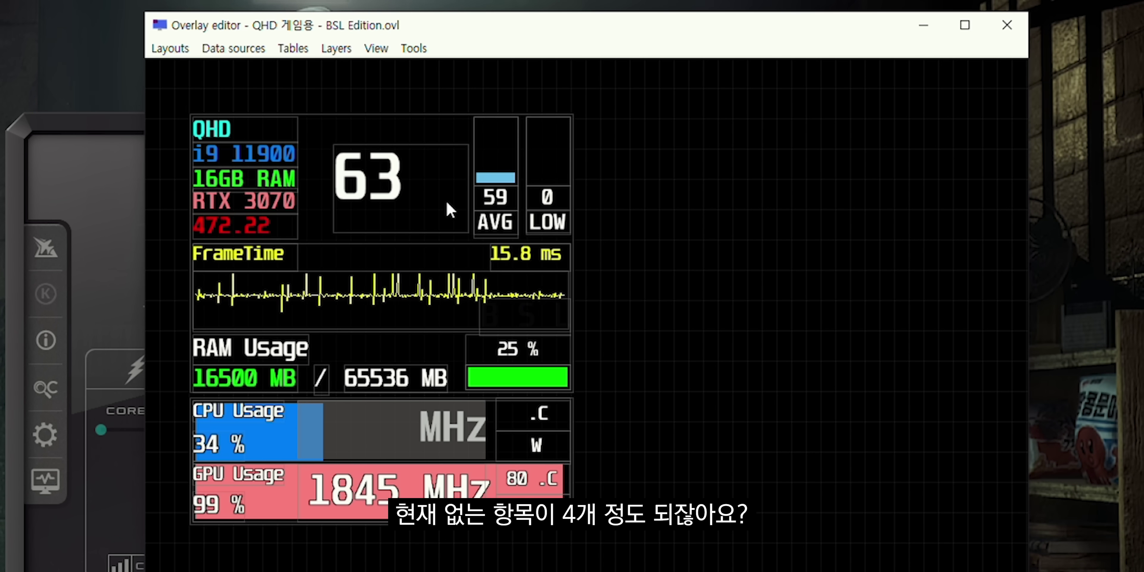
{"action": "left_click", "coordinate": [232, 48]}
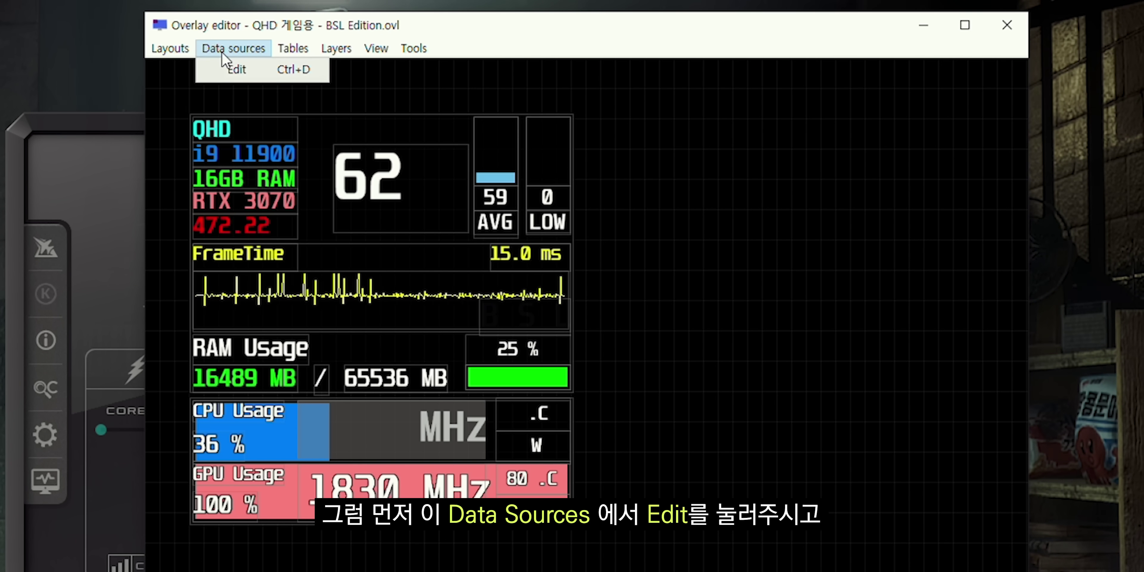
{"action": "left_click", "coordinate": [238, 66]}
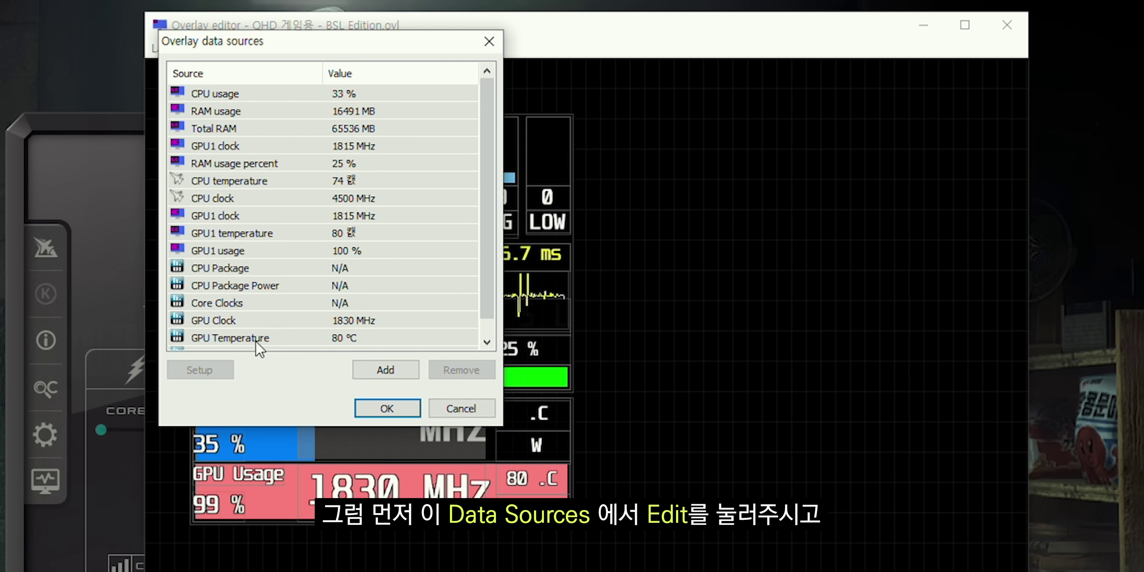
{"action": "left_click", "coordinate": [394, 369]}
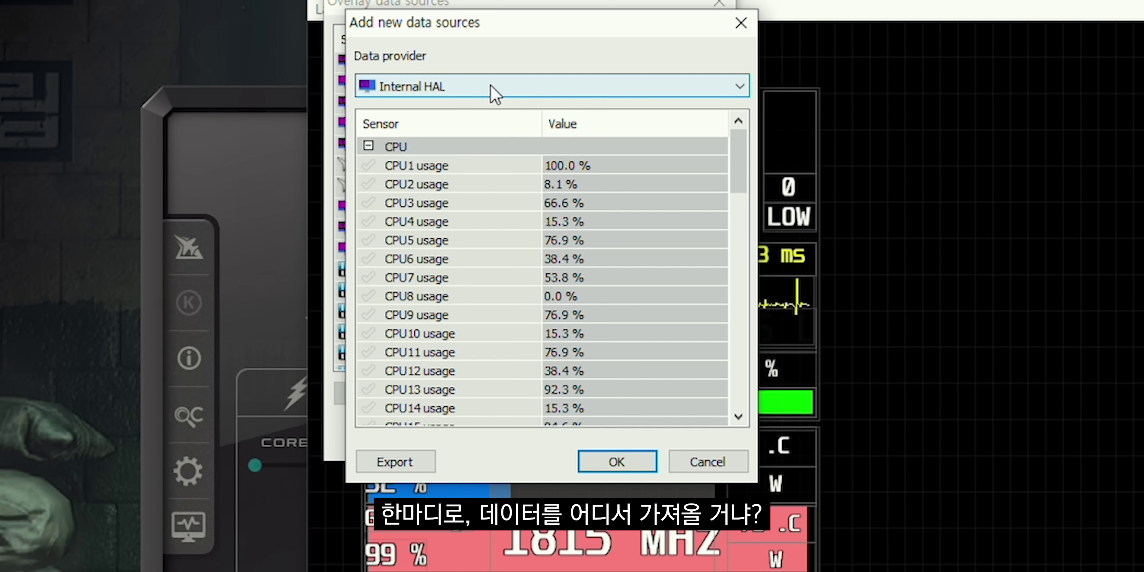
{"action": "left_click", "coordinate": [297, 113]}
{"action": "left_click", "coordinate": [448, 144]}
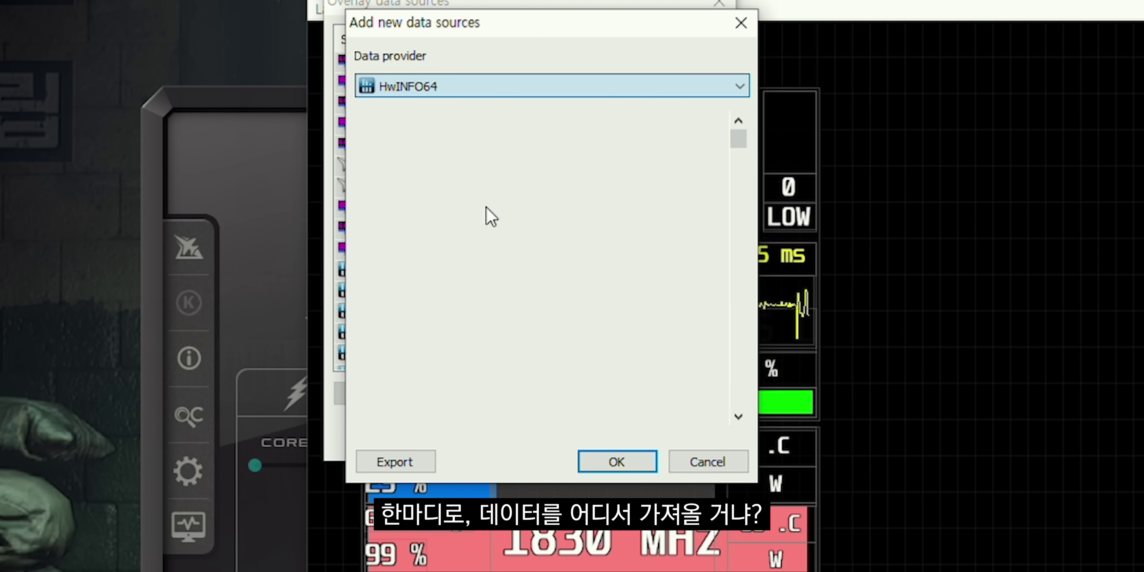
{"action": "scroll", "coordinate": [592, 357], "scroll_direction": "down", "scroll_amount": 7}
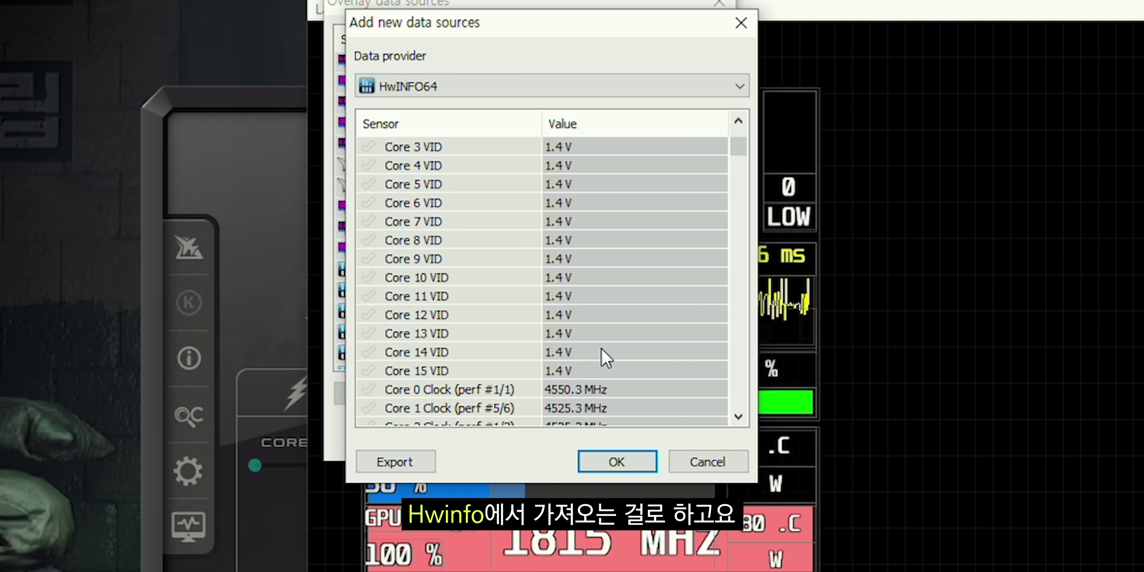
{"action": "scroll", "coordinate": [612, 348], "scroll_direction": "down", "scroll_amount": 19}
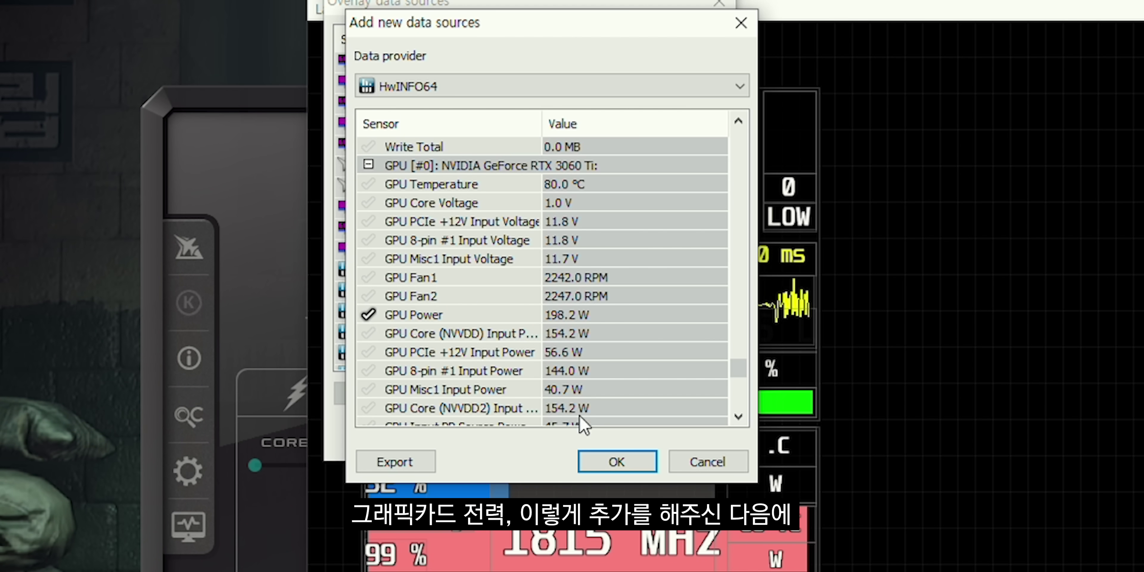
{"action": "left_click", "coordinate": [609, 463]}
{"action": "left_click", "coordinate": [594, 443]}
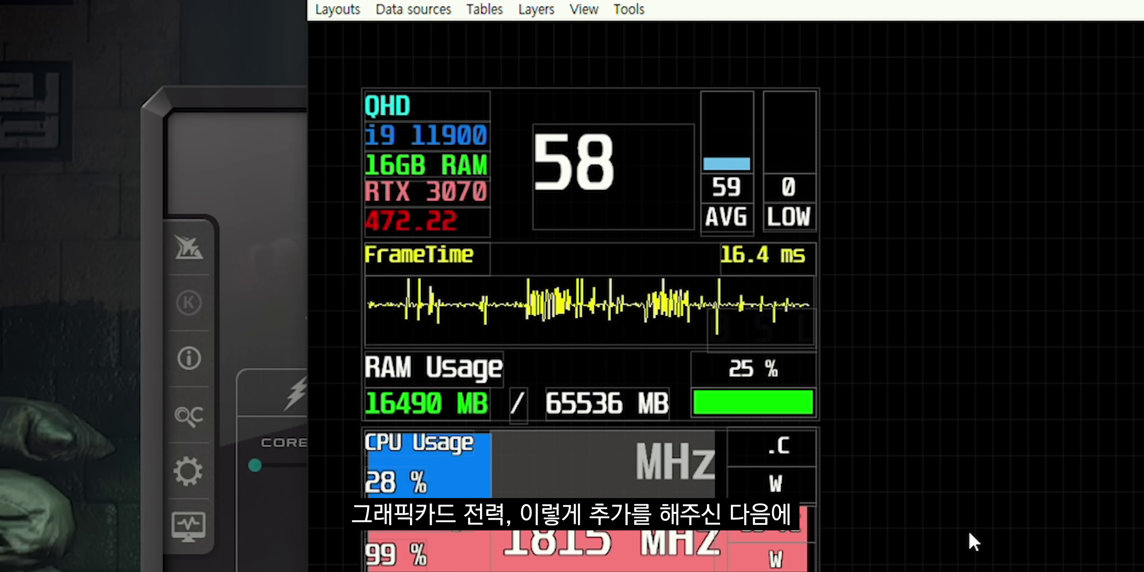
Replace the variable in the CPU clock layer's hypertext with the external source %Core 0 Clock (perf #1/1)%
{"action": "double_click", "coordinate": [604, 465]}
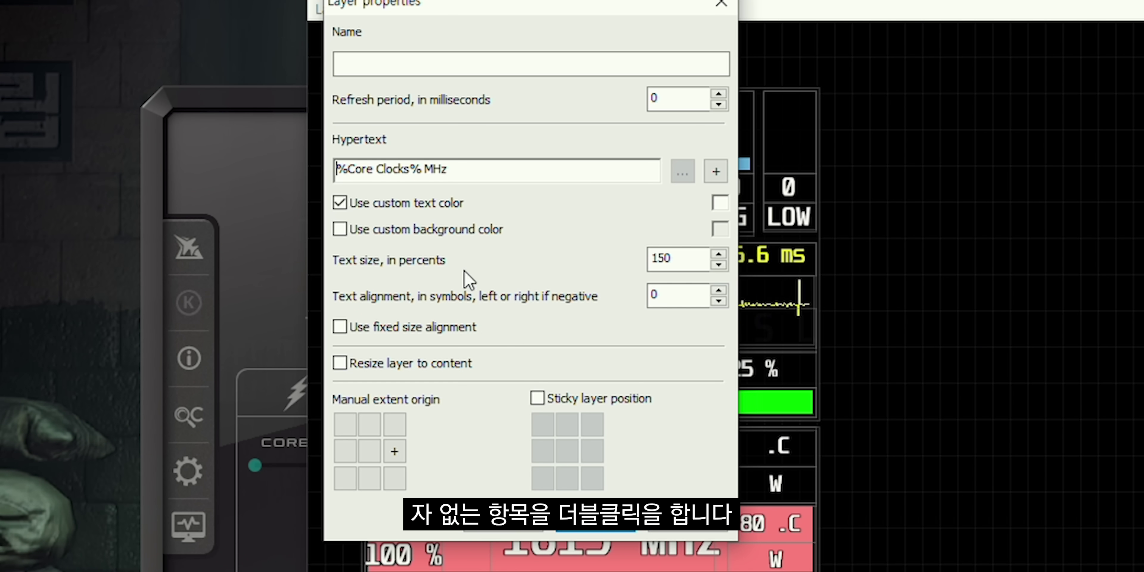
{"action": "left_click", "coordinate": [375, 169]}
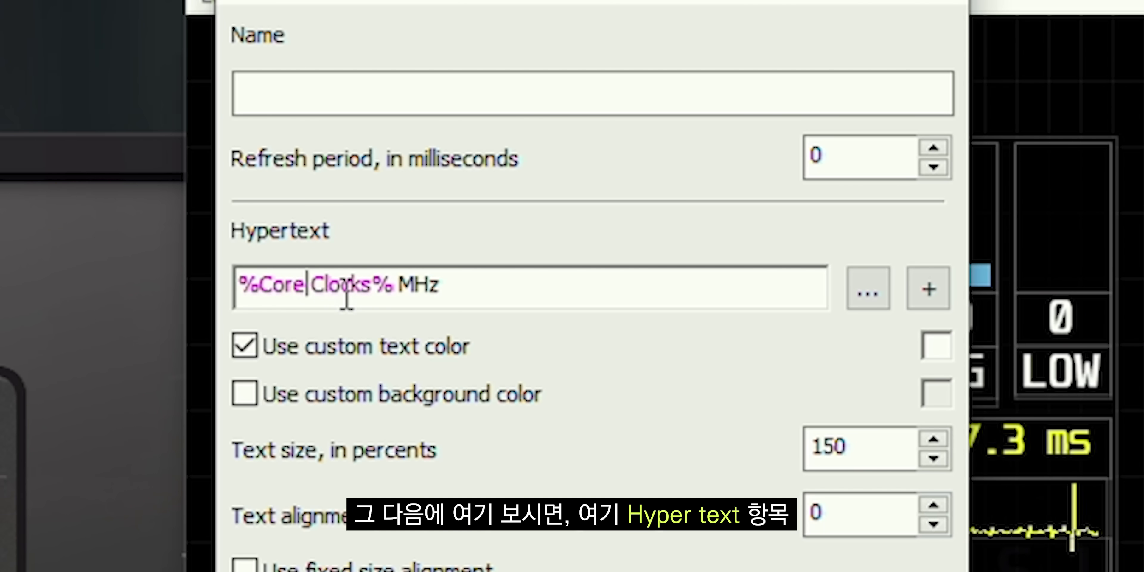
{"action": "left_click", "coordinate": [346, 286]}
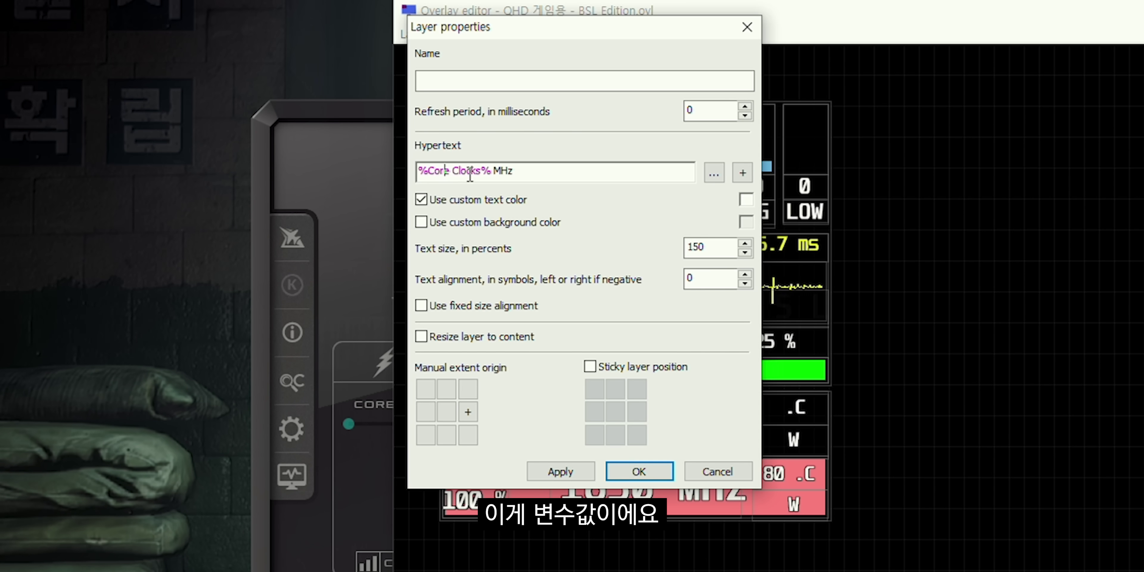
{"action": "left_click", "coordinate": [713, 174]}
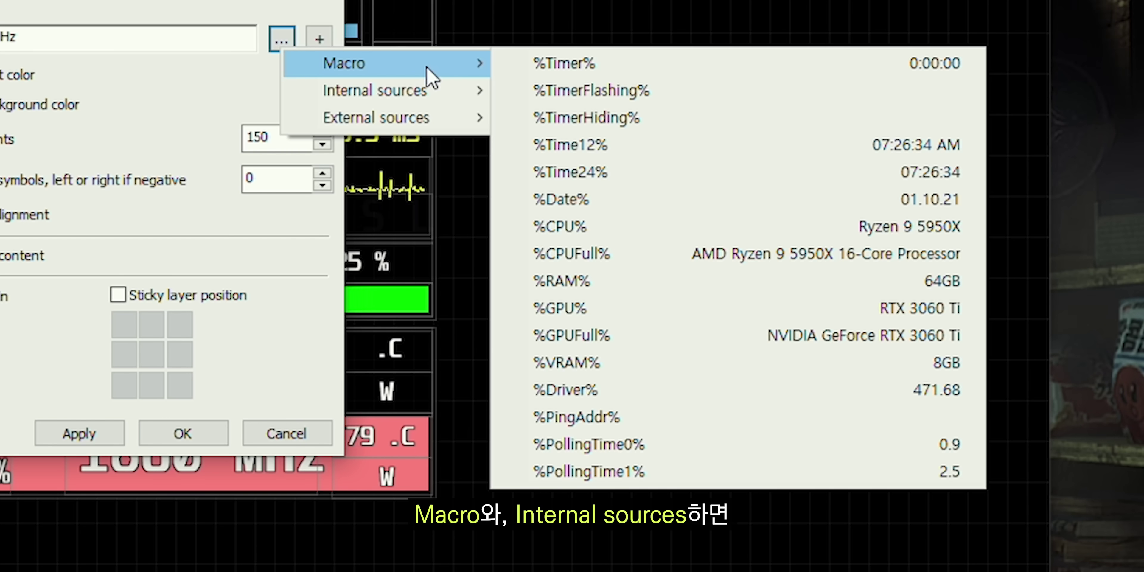
{"action": "mouse_move", "coordinate": [827, 212]}
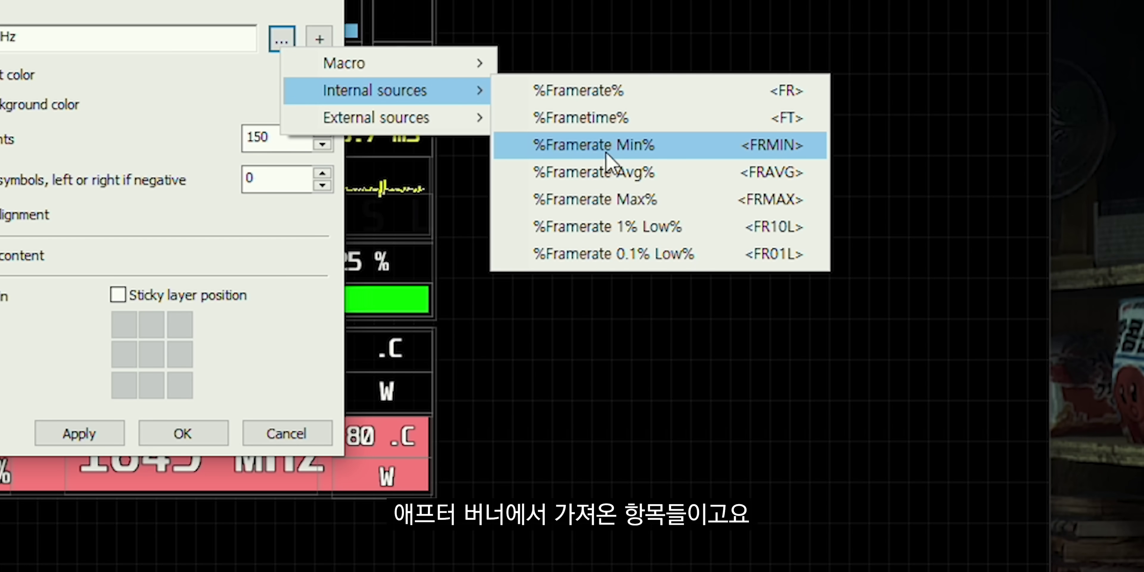
{"action": "mouse_move", "coordinate": [419, 122]}
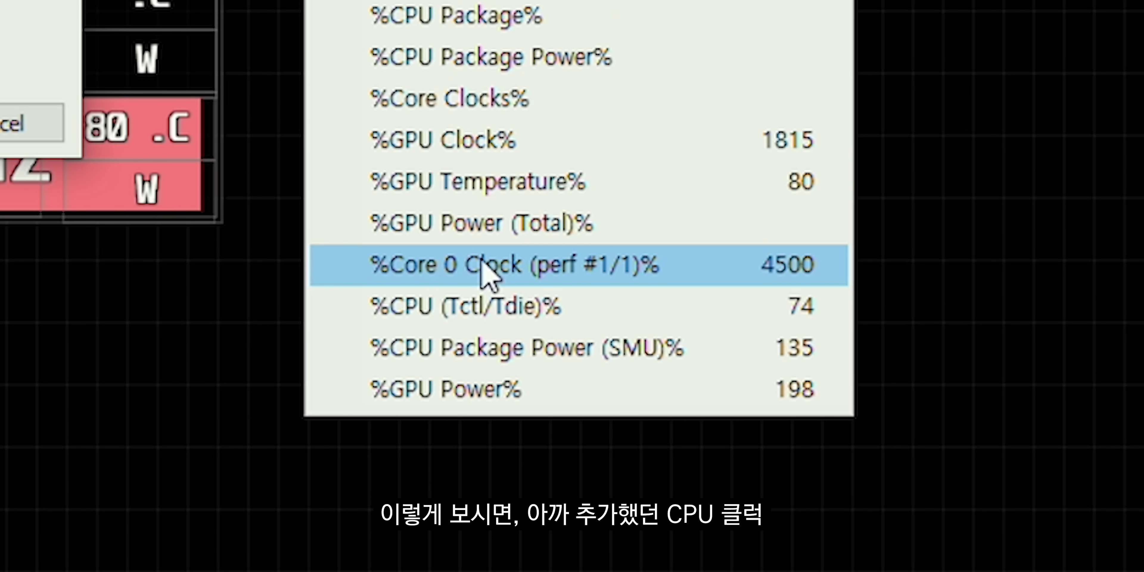
{"action": "left_click", "coordinate": [489, 266]}
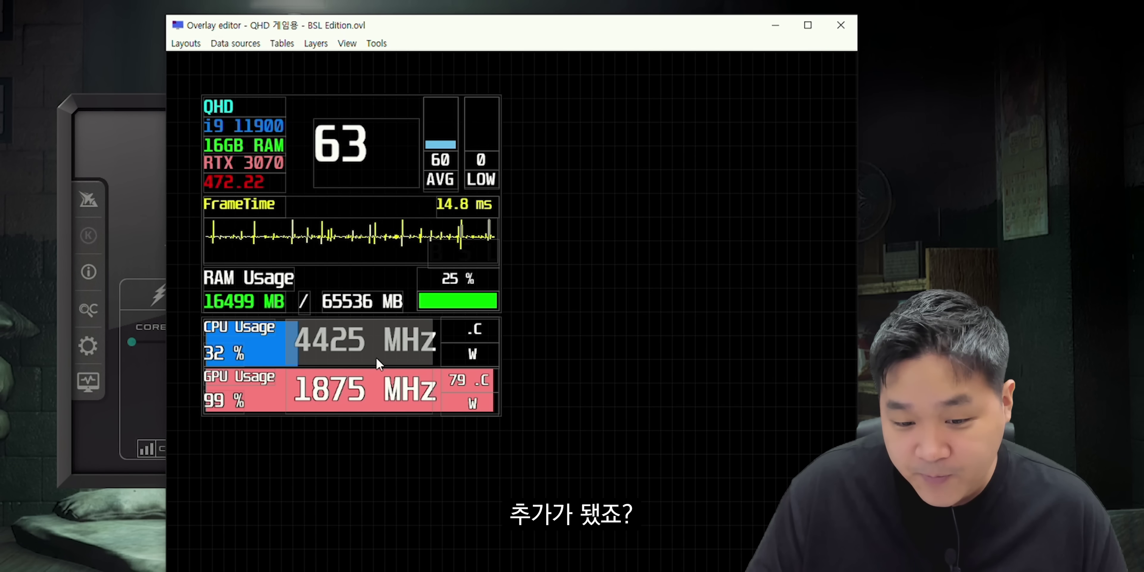
Replace the variable in the CPU temperature layer's hypertext with the external source %CPU (Tctl/Tdie)%
{"action": "double_click", "coordinate": [459, 341]}
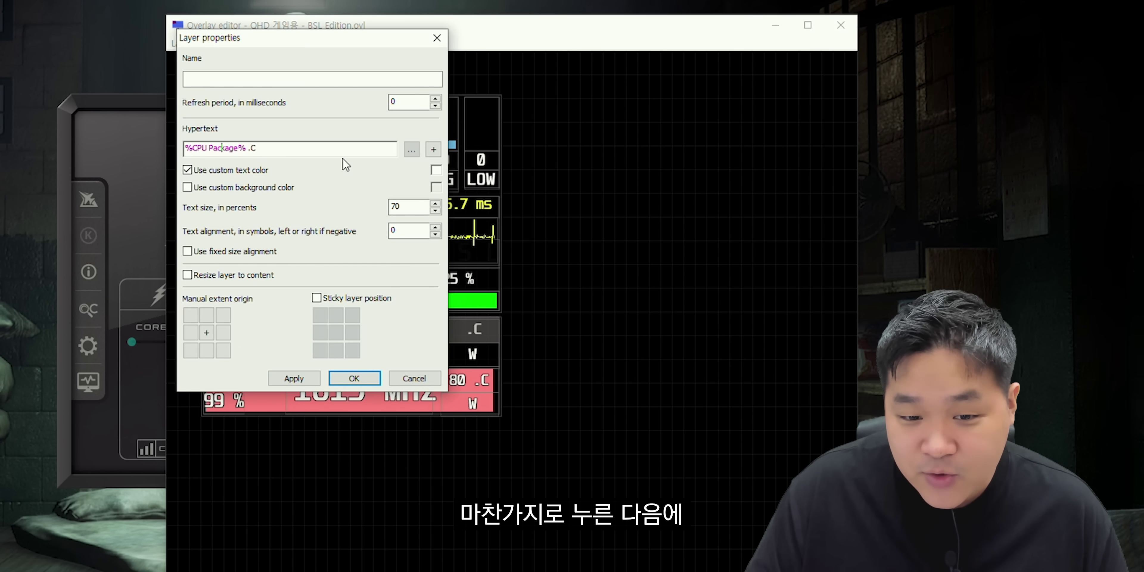
{"action": "left_click", "coordinate": [411, 149]}
{"action": "mouse_move", "coordinate": [484, 194]}
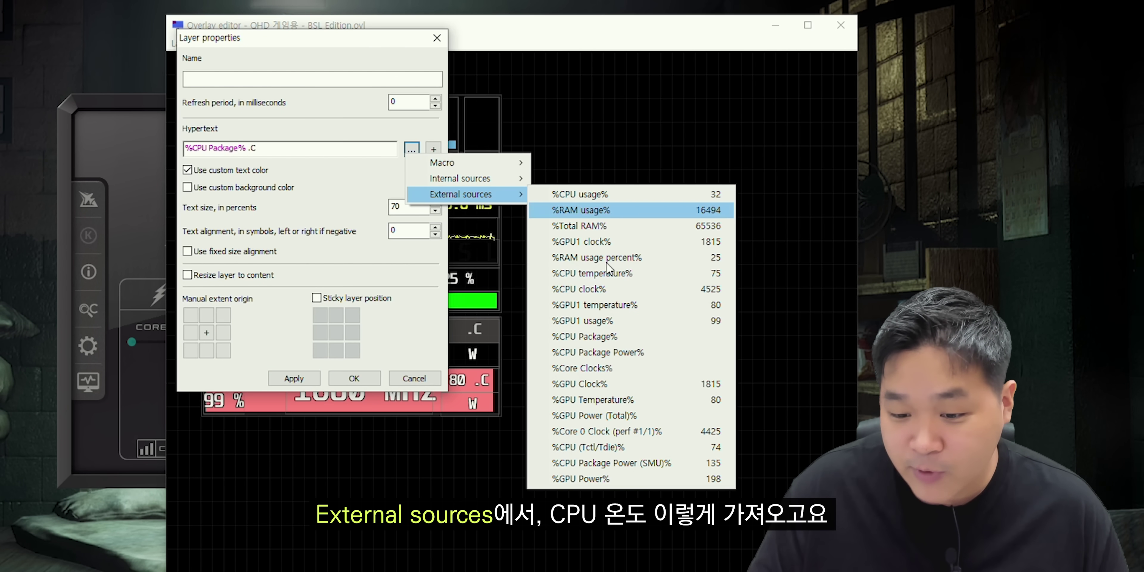
{"action": "left_click", "coordinate": [621, 447]}
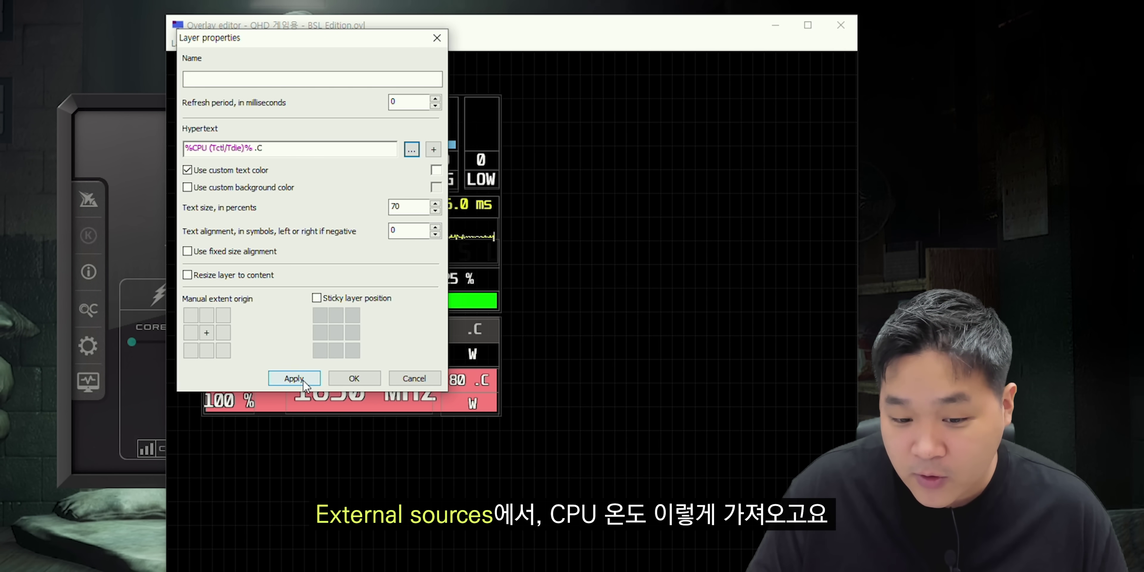
{"action": "left_click", "coordinate": [354, 378]}
Replace the variable in the CPU power layer's hypertext with the external source %CPU Package Power (SMU)%
{"action": "double_click", "coordinate": [472, 354]}
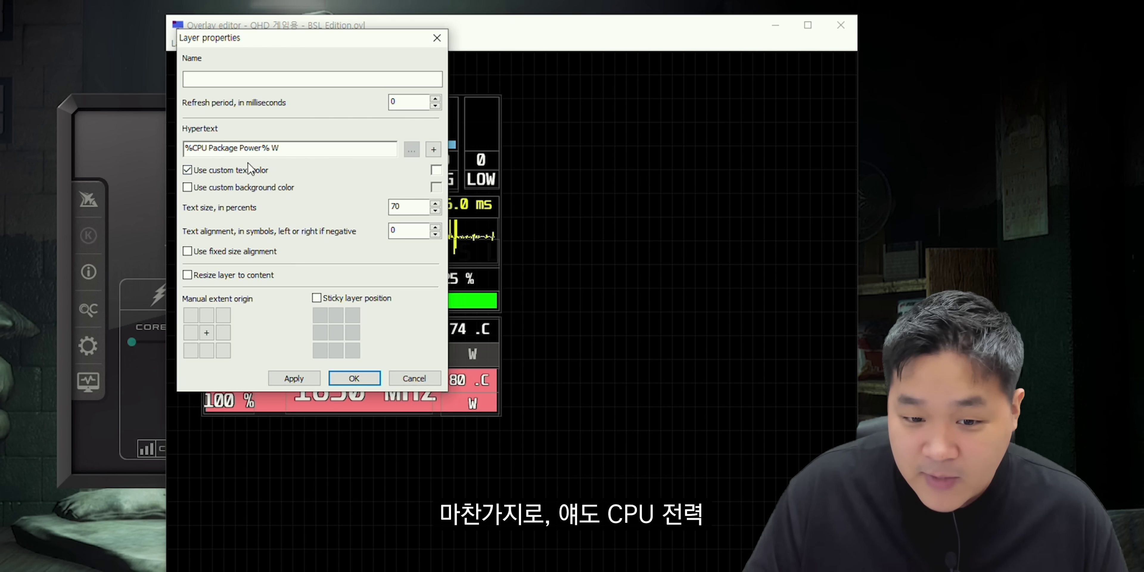
{"action": "left_click", "coordinate": [410, 153]}
{"action": "mouse_move", "coordinate": [472, 194]}
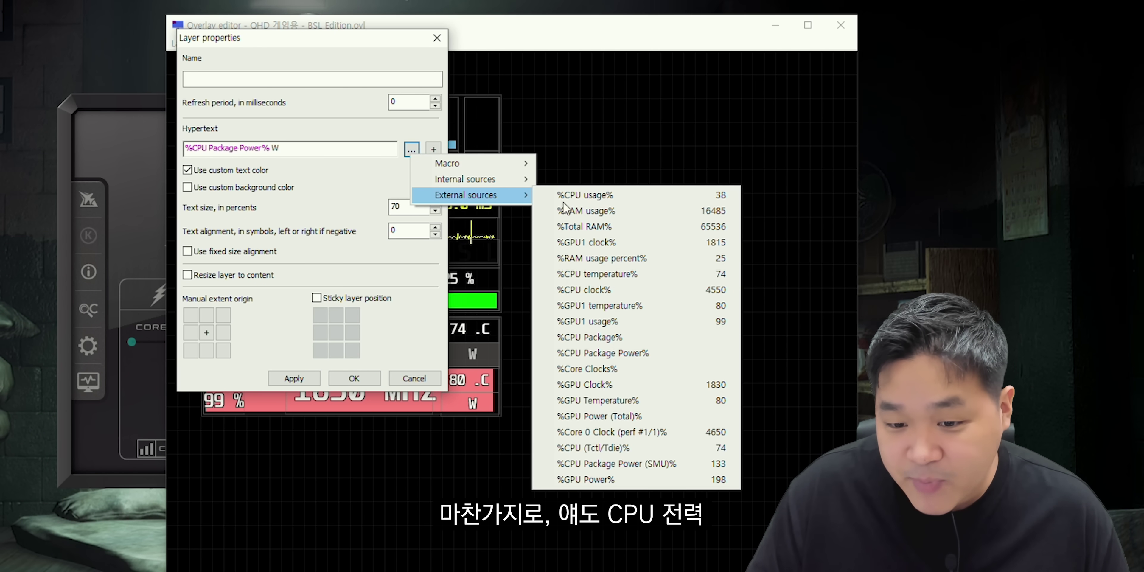
{"action": "left_click", "coordinate": [638, 465]}
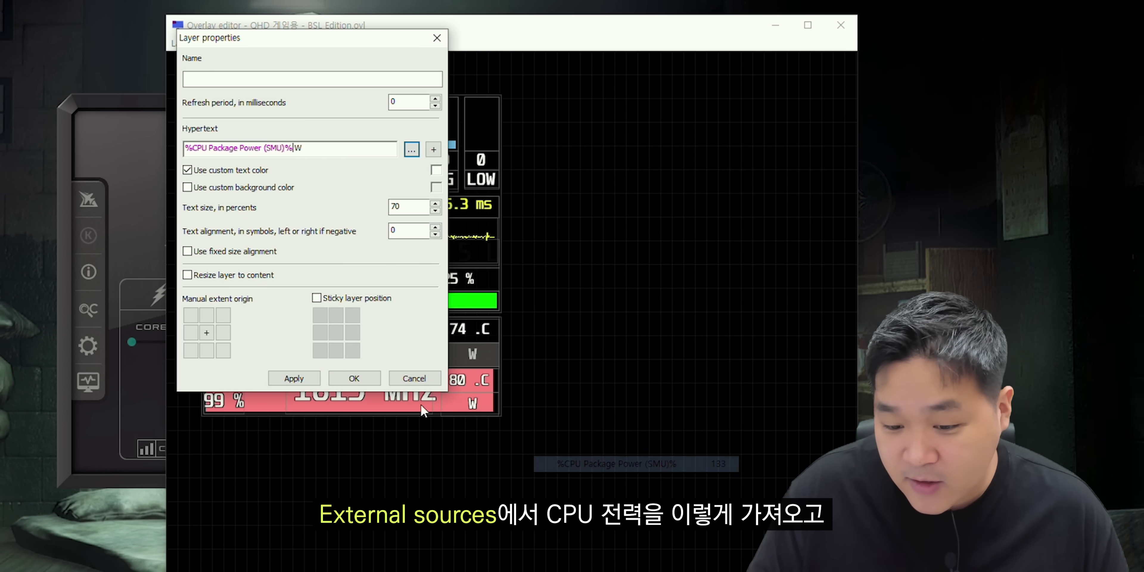
{"action": "left_click", "coordinate": [354, 378]}
Replace the variable in the GPU power layer's hypertext with the external source %GPU Power%
{"action": "double_click", "coordinate": [472, 414]}
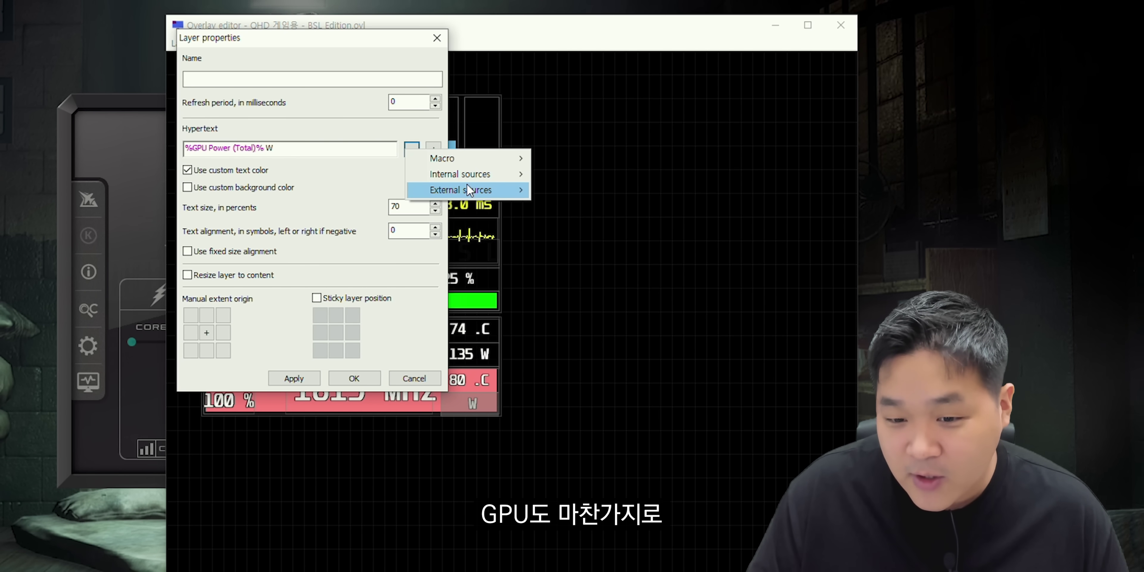
{"action": "mouse_move", "coordinate": [488, 190]}
{"action": "left_click", "coordinate": [608, 475]}
{"action": "left_click", "coordinate": [373, 378]}
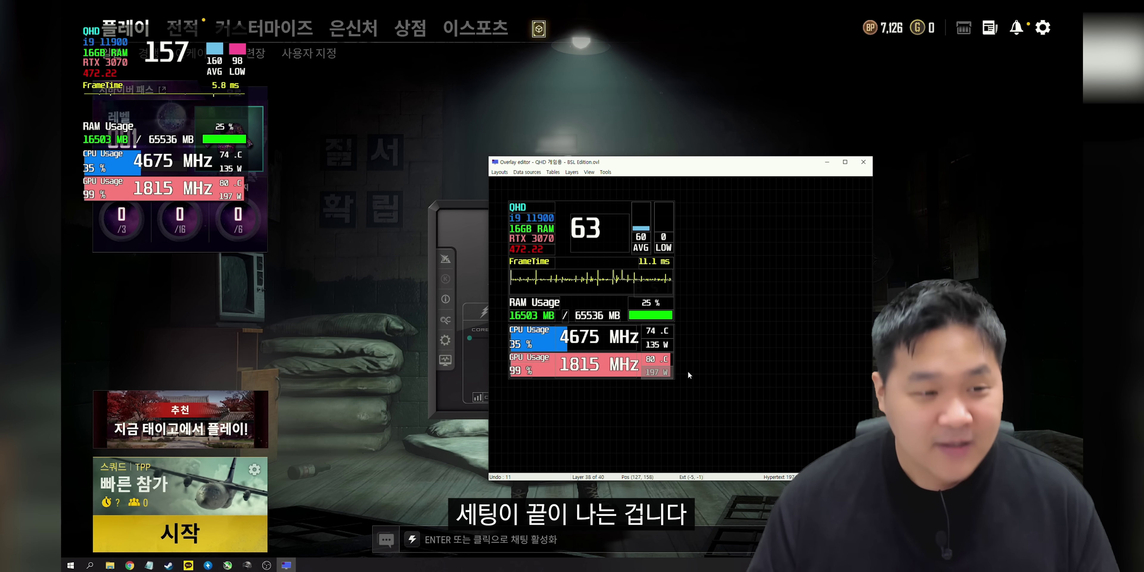
On the HWiNFO download page in the browser, follow the Installer's FossHub link and look through the older versions, leaving the browser minimized
{"action": "left_click", "coordinate": [361, 196]}
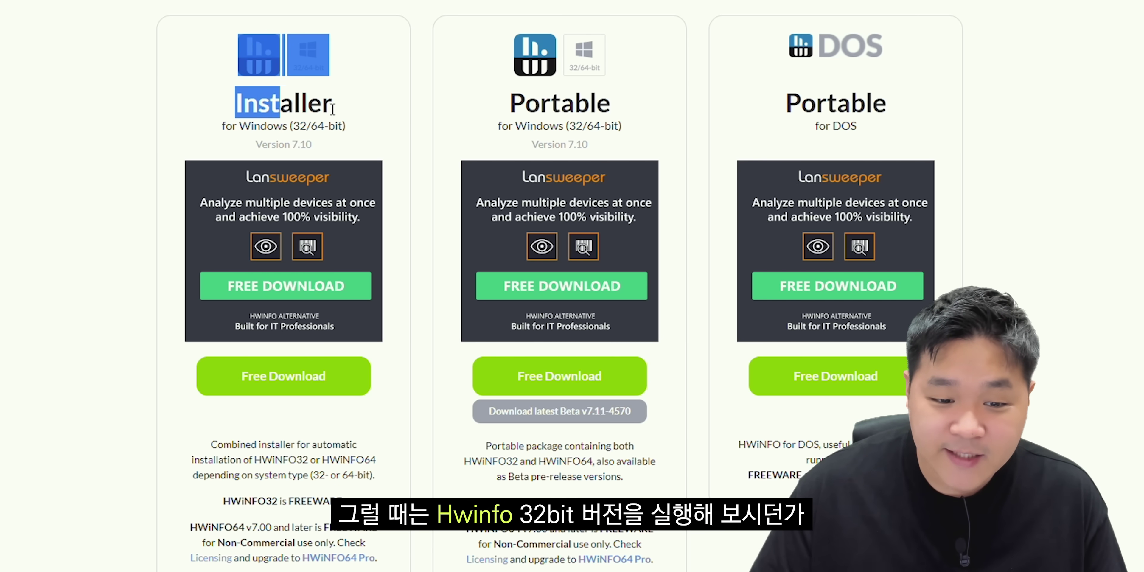
{"action": "left_click", "coordinate": [293, 132]}
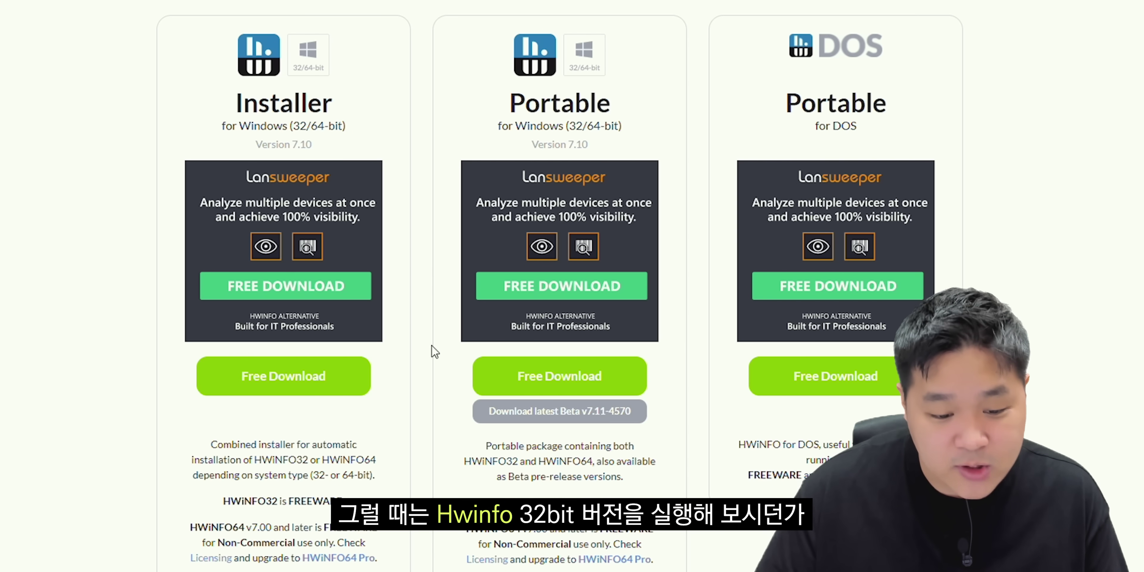
{"action": "mouse_move", "coordinate": [343, 387]}
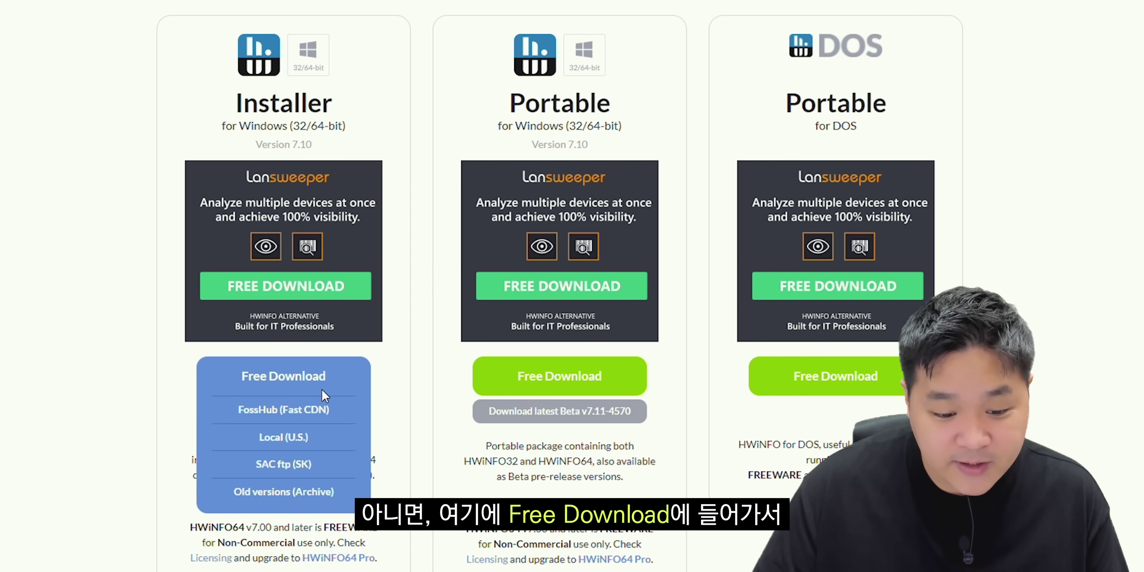
{"action": "left_click", "coordinate": [246, 409]}
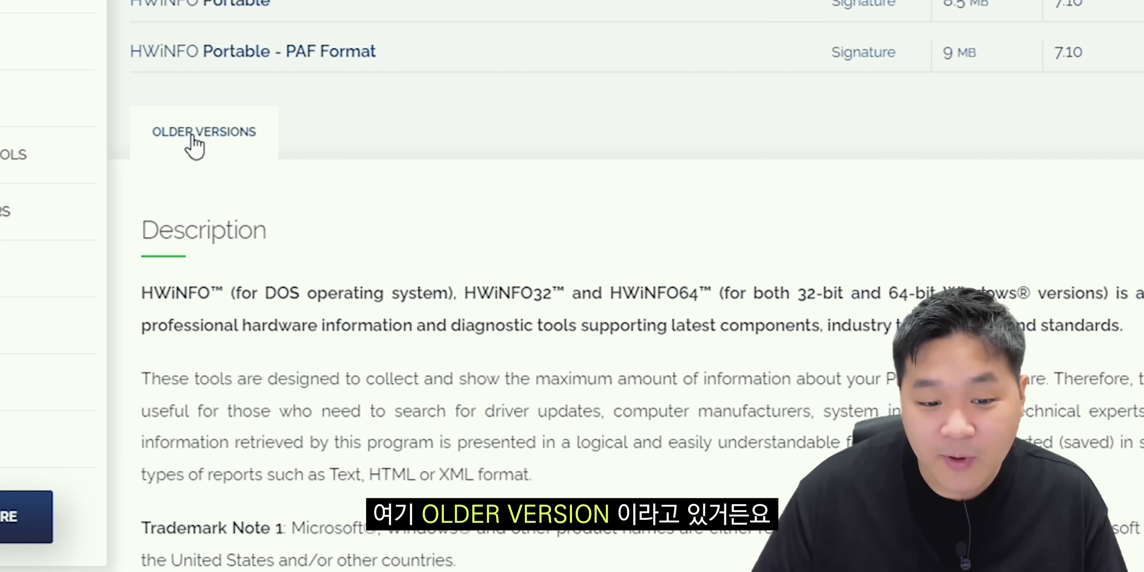
{"action": "left_click", "coordinate": [193, 136]}
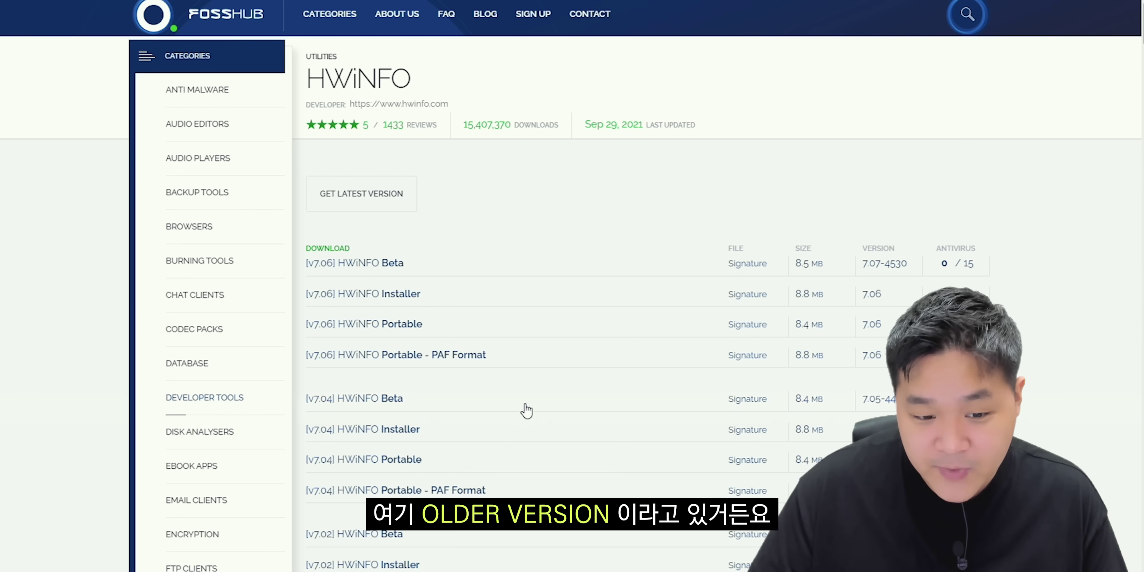
{"action": "scroll", "coordinate": [526, 411], "scroll_direction": "down", "scroll_amount": 5}
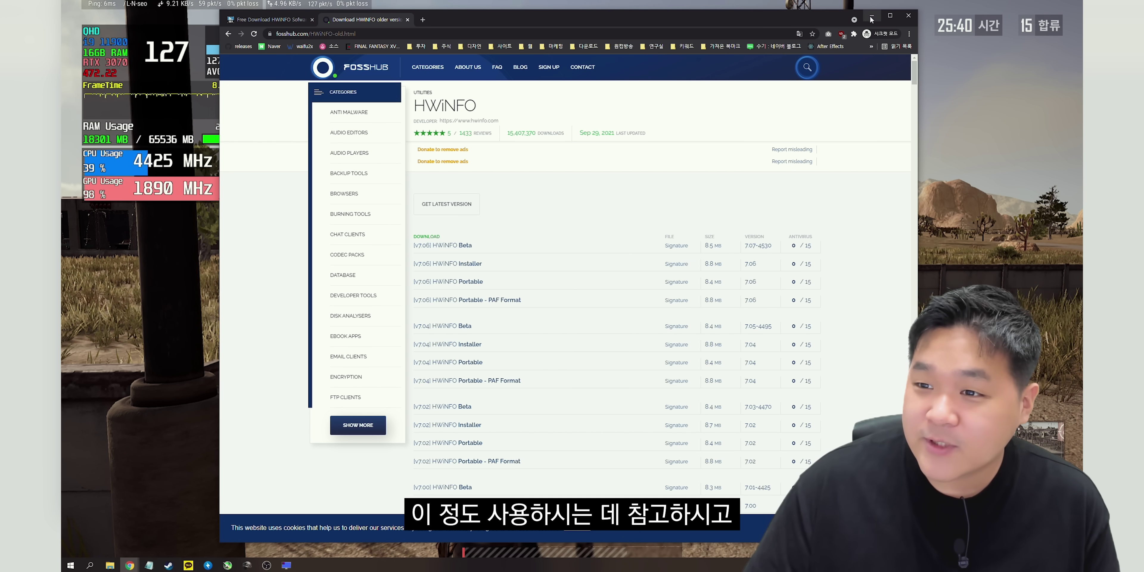
{"action": "left_click", "coordinate": [871, 18]}
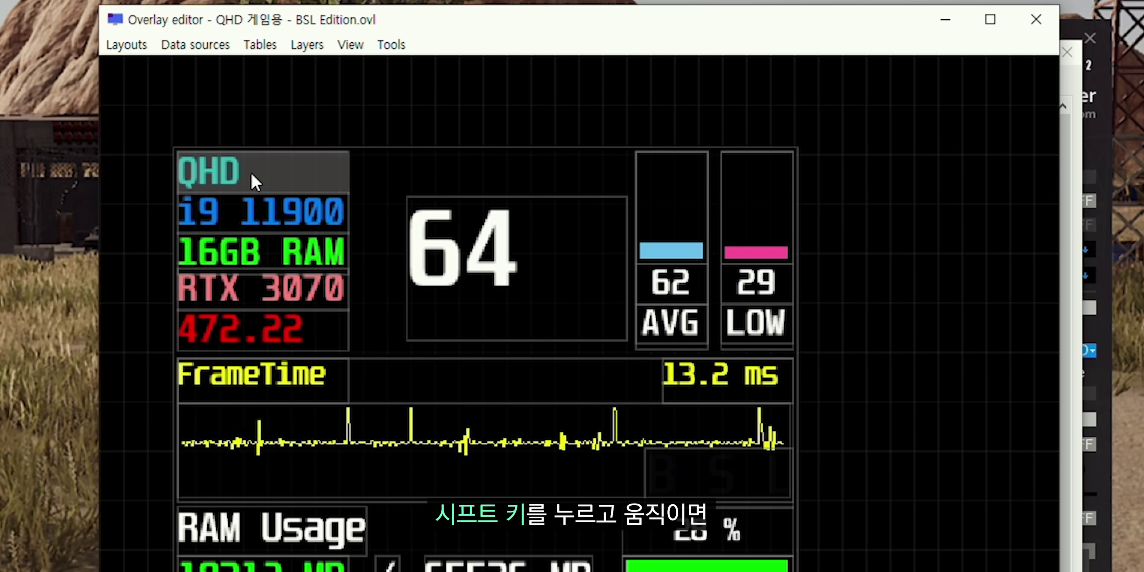
Try moving the QHD text layer in fine increments in the overlay editor and undo the move
{"action": "left_click", "coordinate": [443, 208]}
{"action": "left_click_drag", "start_coordinate": [248, 134], "coordinate": [257, 179]}
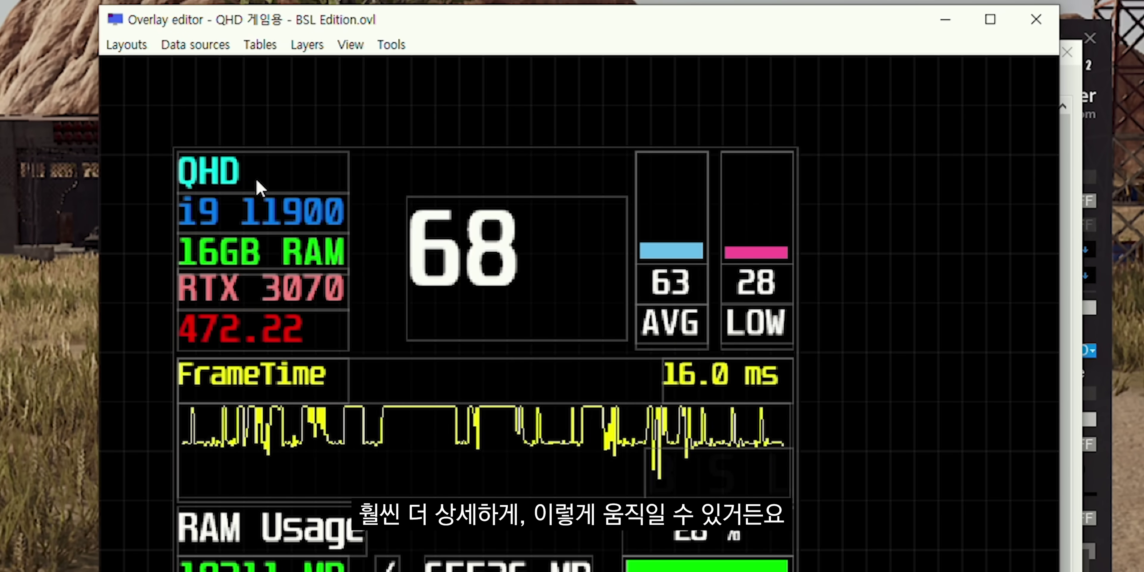
{"action": "key", "text": "ctrl+z"}
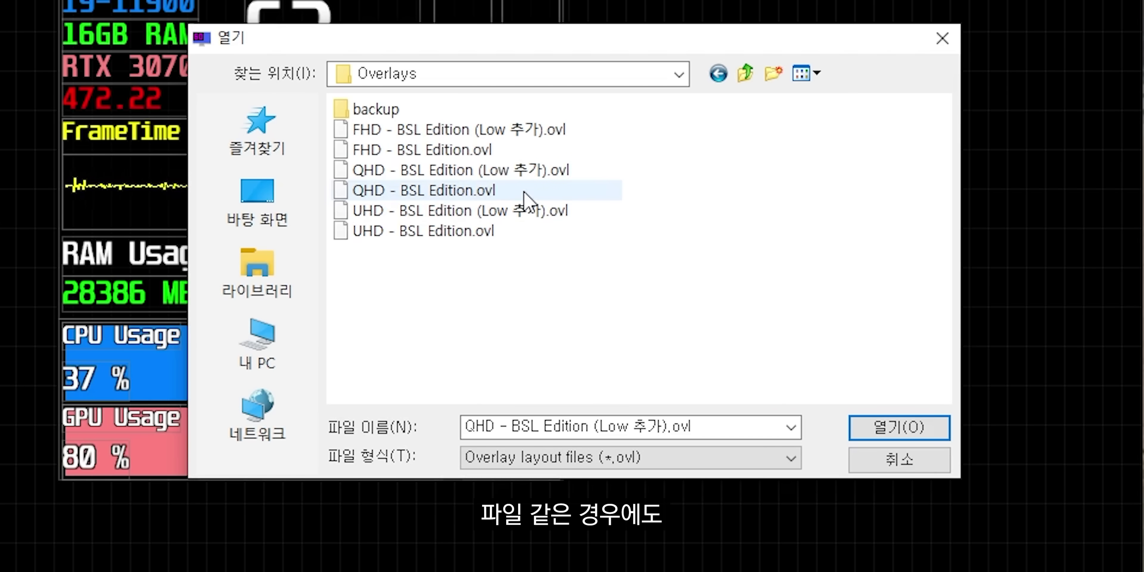
Load the overlay layout file QHD - BSL Edition (Low 추가).ovl from the Overlays folder
{"action": "left_click", "coordinate": [524, 192]}
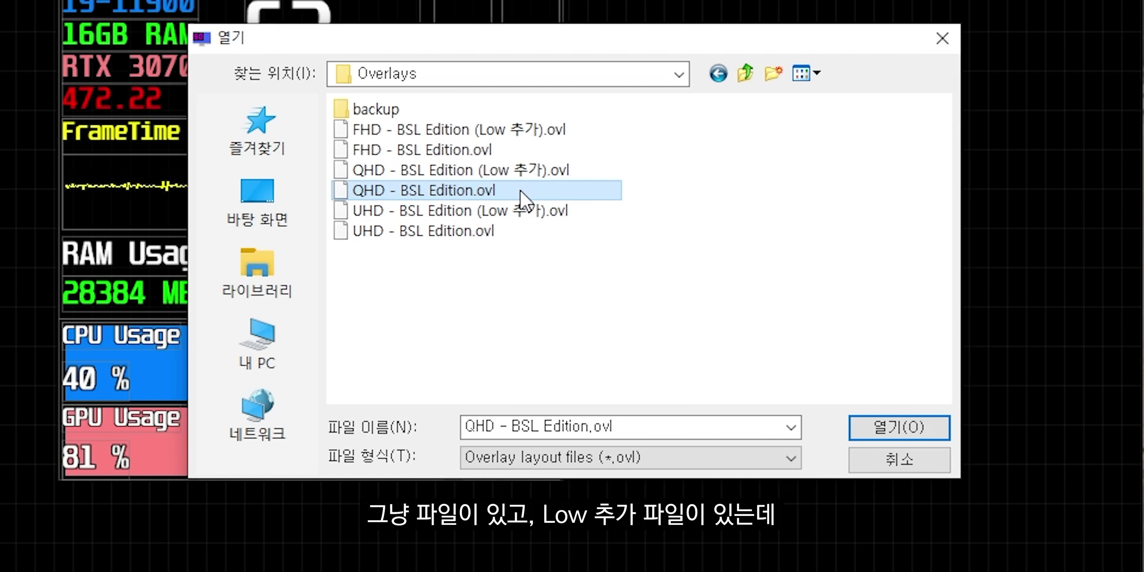
{"action": "left_click", "coordinate": [563, 172]}
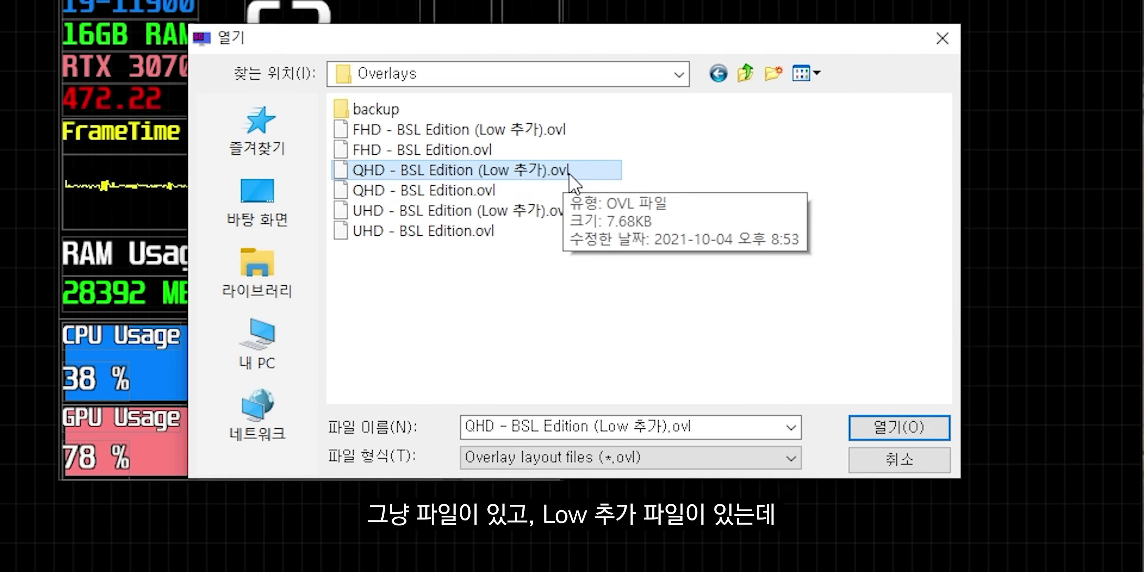
{"action": "double_click", "coordinate": [570, 176]}
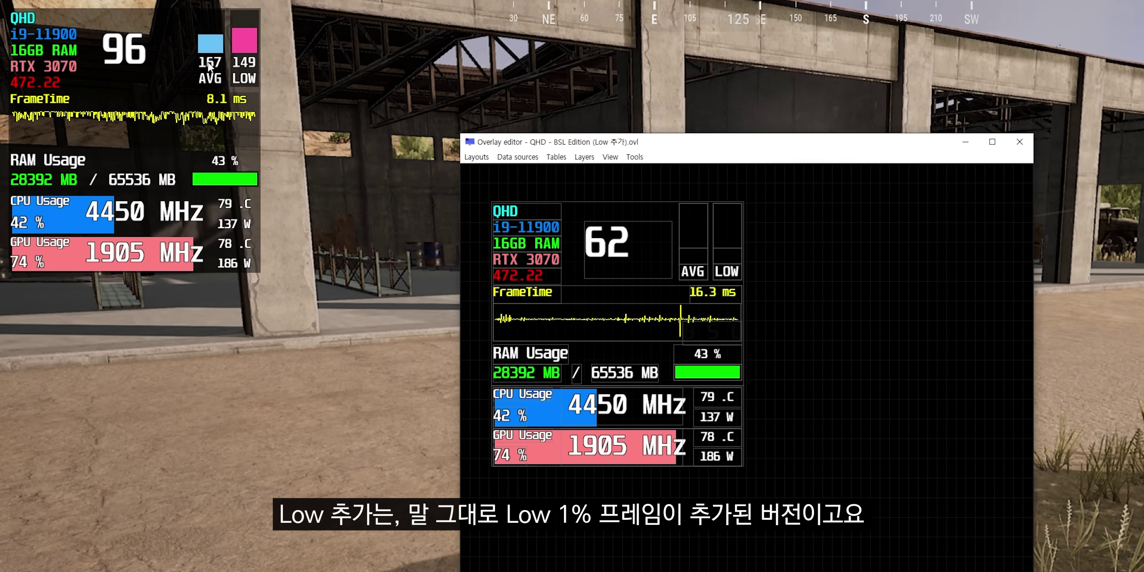
Load another layout file into the overlay editor in place of the Low 추가 version
{"action": "left_click", "coordinate": [476, 156]}
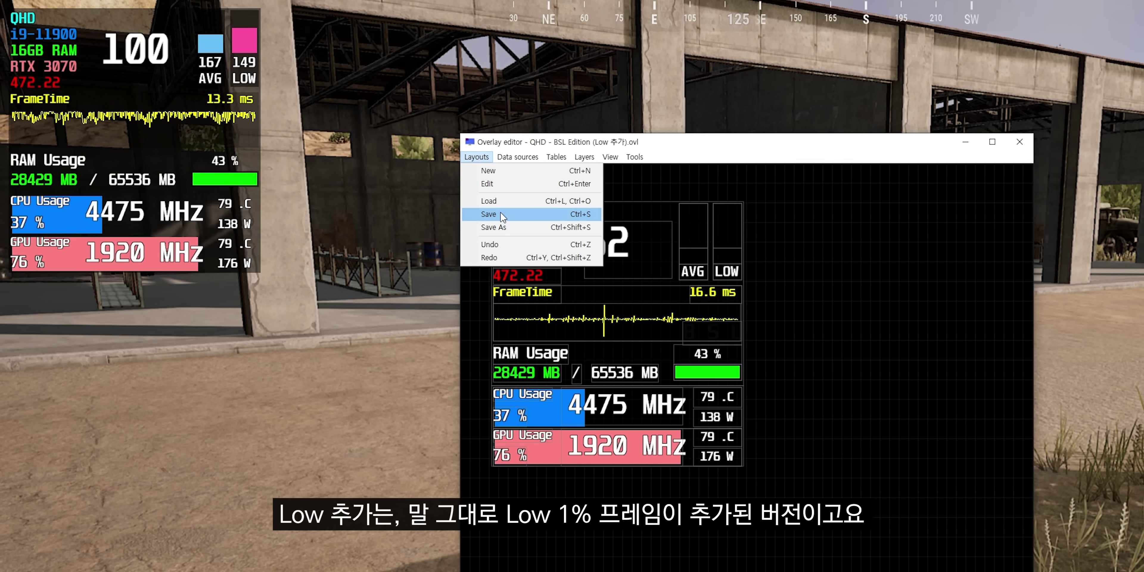
{"action": "left_click", "coordinate": [488, 201]}
{"action": "double_click", "coordinate": [737, 320]}
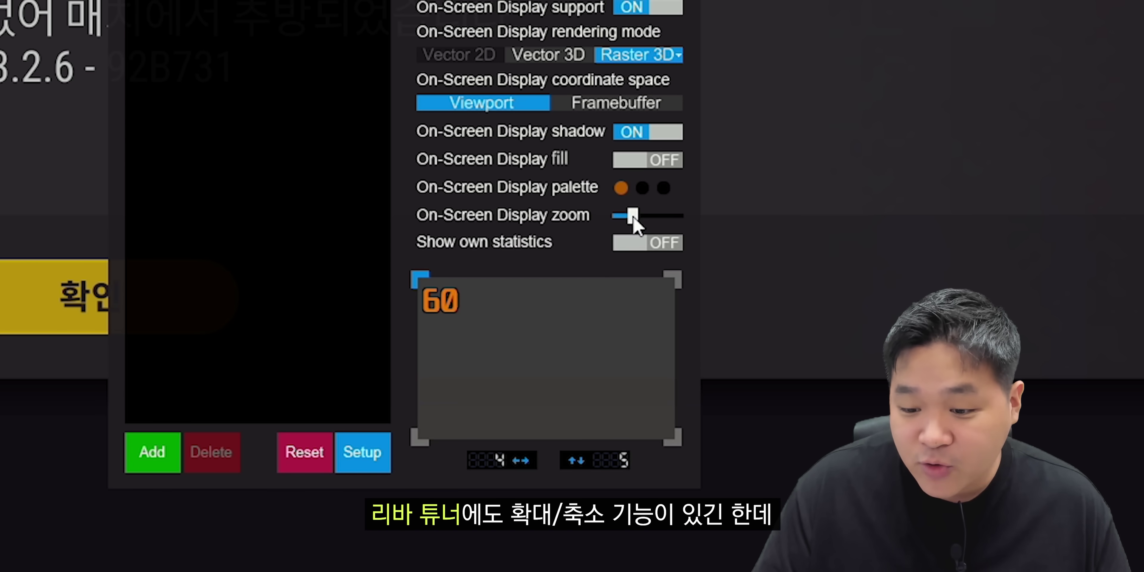
In RivaTuner Statistics Server, try a smaller On-Screen Display zoom and enlarge the overlay again
{"action": "mouse_move", "coordinate": [632, 219]}
{"action": "left_mouse_down"}
{"action": "mouse_move", "coordinate": [648, 219]}
{"action": "mouse_move", "coordinate": [621, 218]}
{"action": "mouse_move", "coordinate": [633, 217]}
{"action": "left_mouse_up"}
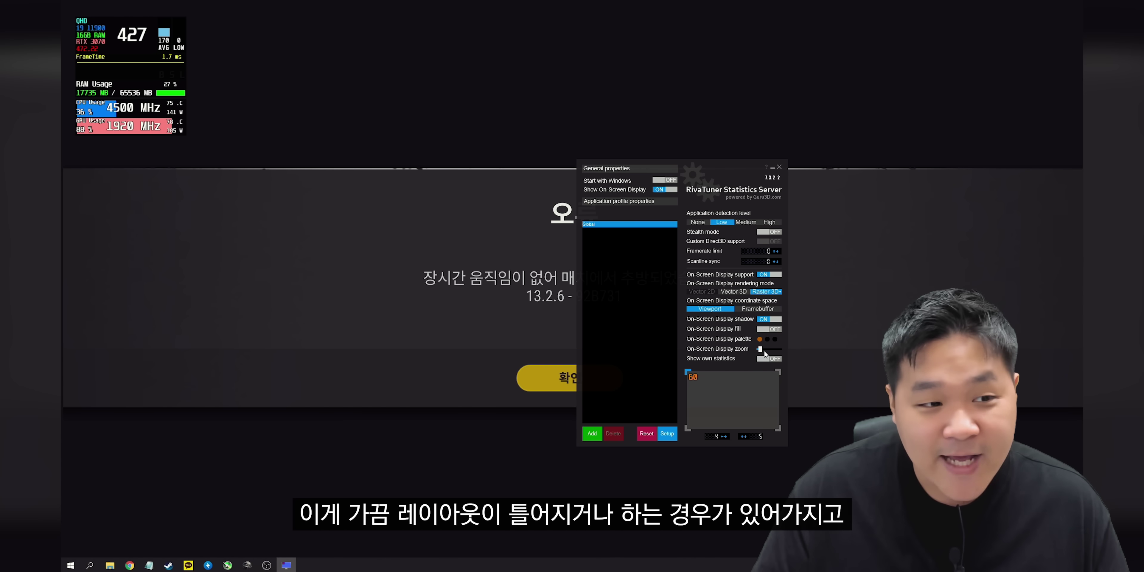
{"action": "left_click_drag", "start_coordinate": [764, 352], "coordinate": [763, 354]}
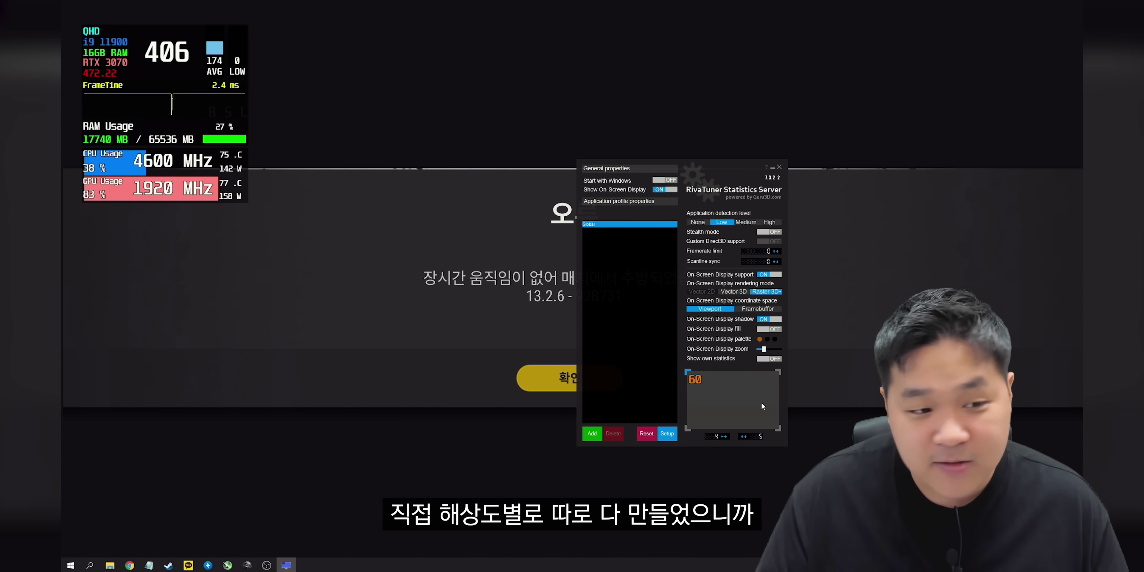